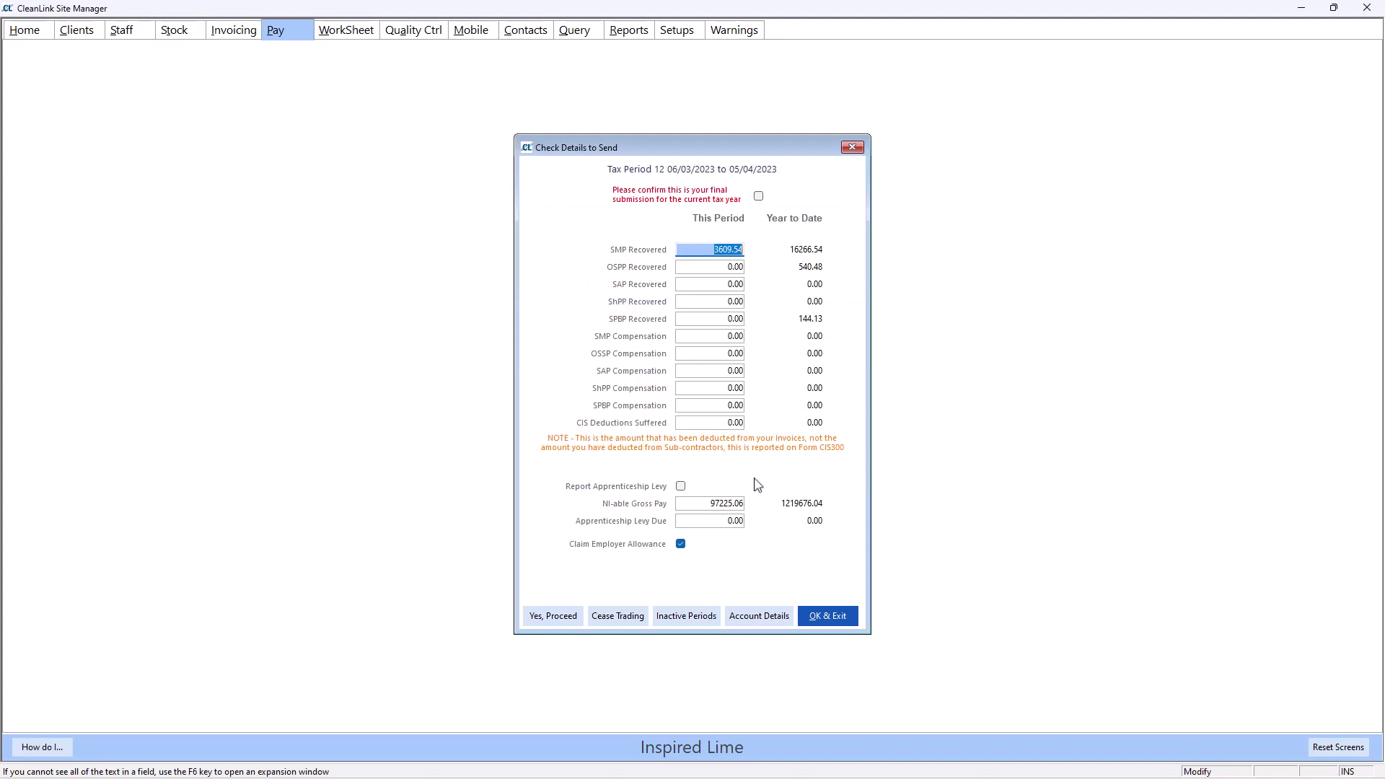
Step: Confirm the period 12 details as the final submission for the current tax year and proceed to create the RTI submission file
{"action": "left_click", "coordinate": [760, 196]}
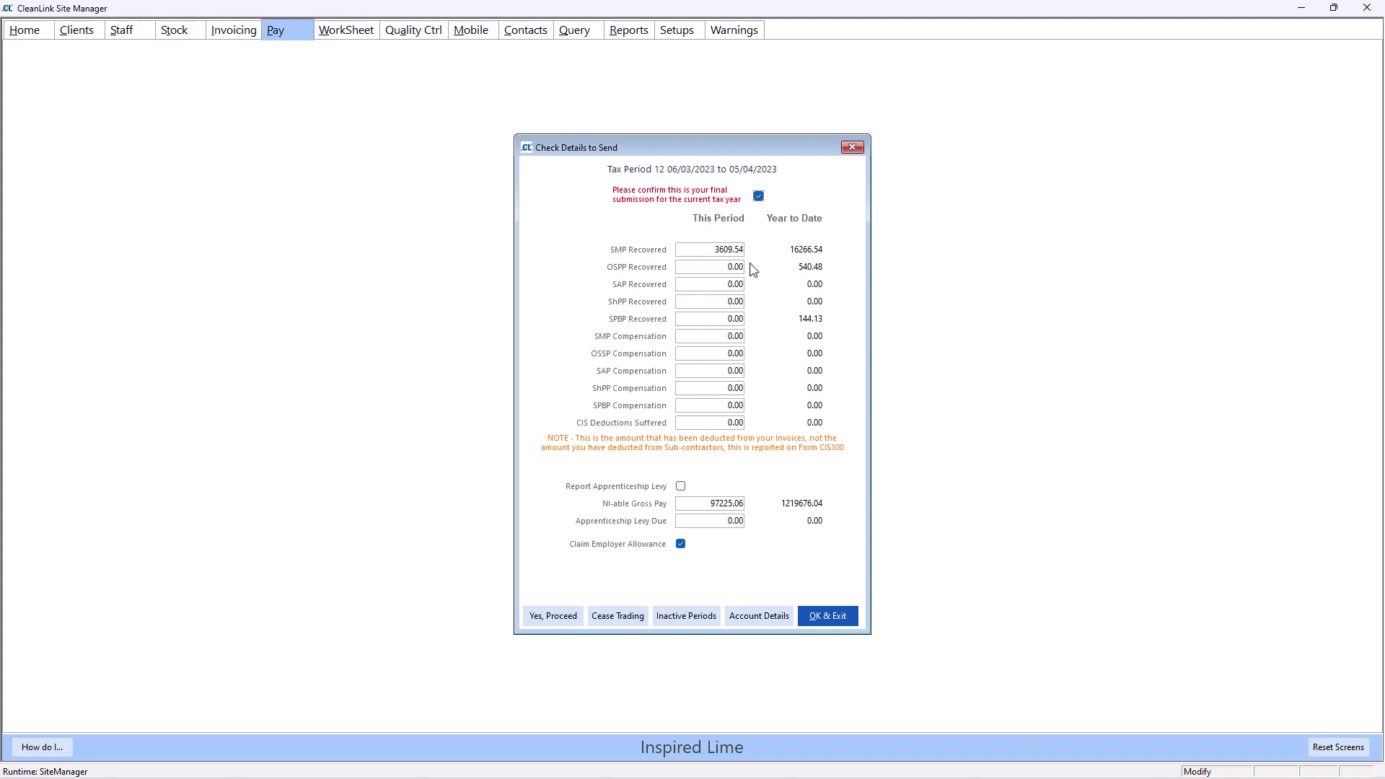
{"action": "left_click", "coordinate": [550, 622]}
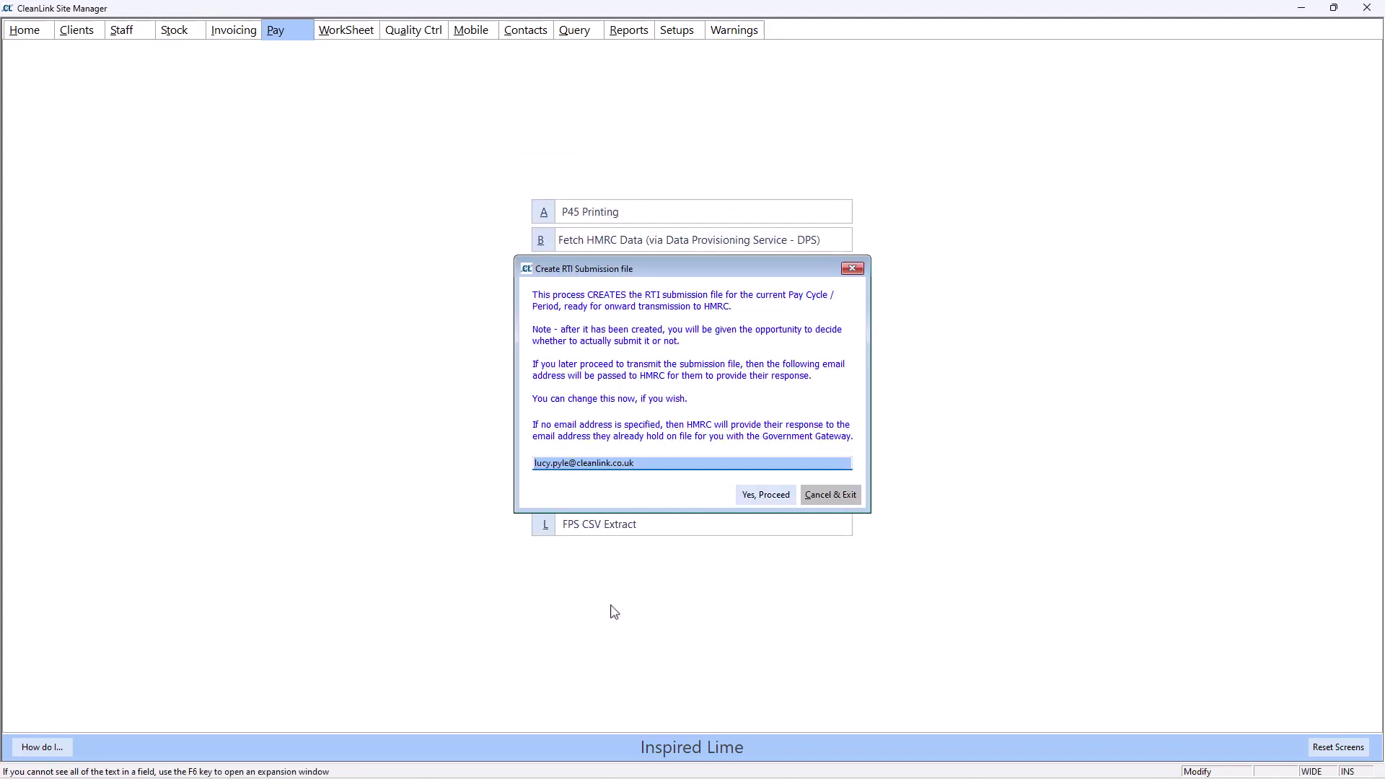
{"action": "left_click", "coordinate": [756, 502]}
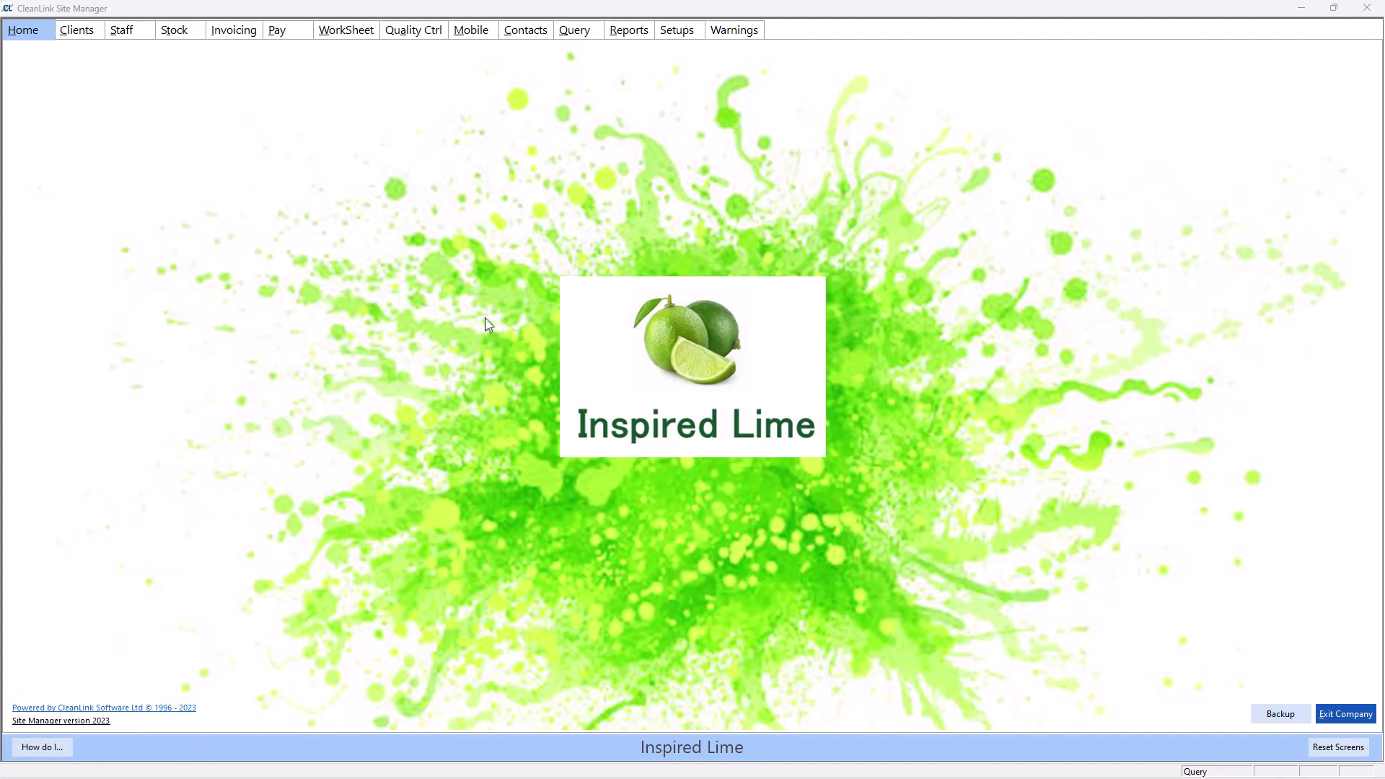
Step: Review the PAYE parameters for tax year 2023/2024 and the NI parameters effective from 06/04/23
{"action": "left_click", "coordinate": [677, 33]}
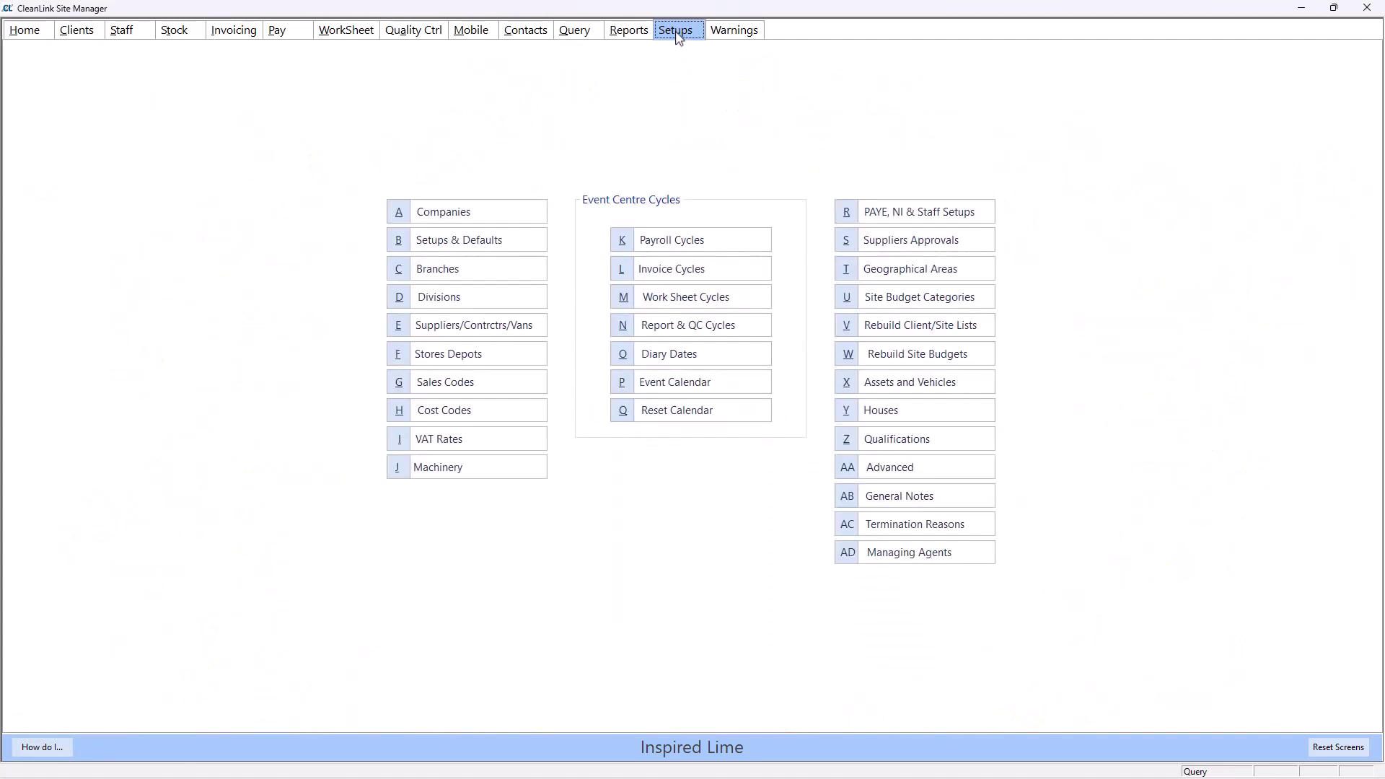
{"action": "left_click", "coordinate": [911, 213]}
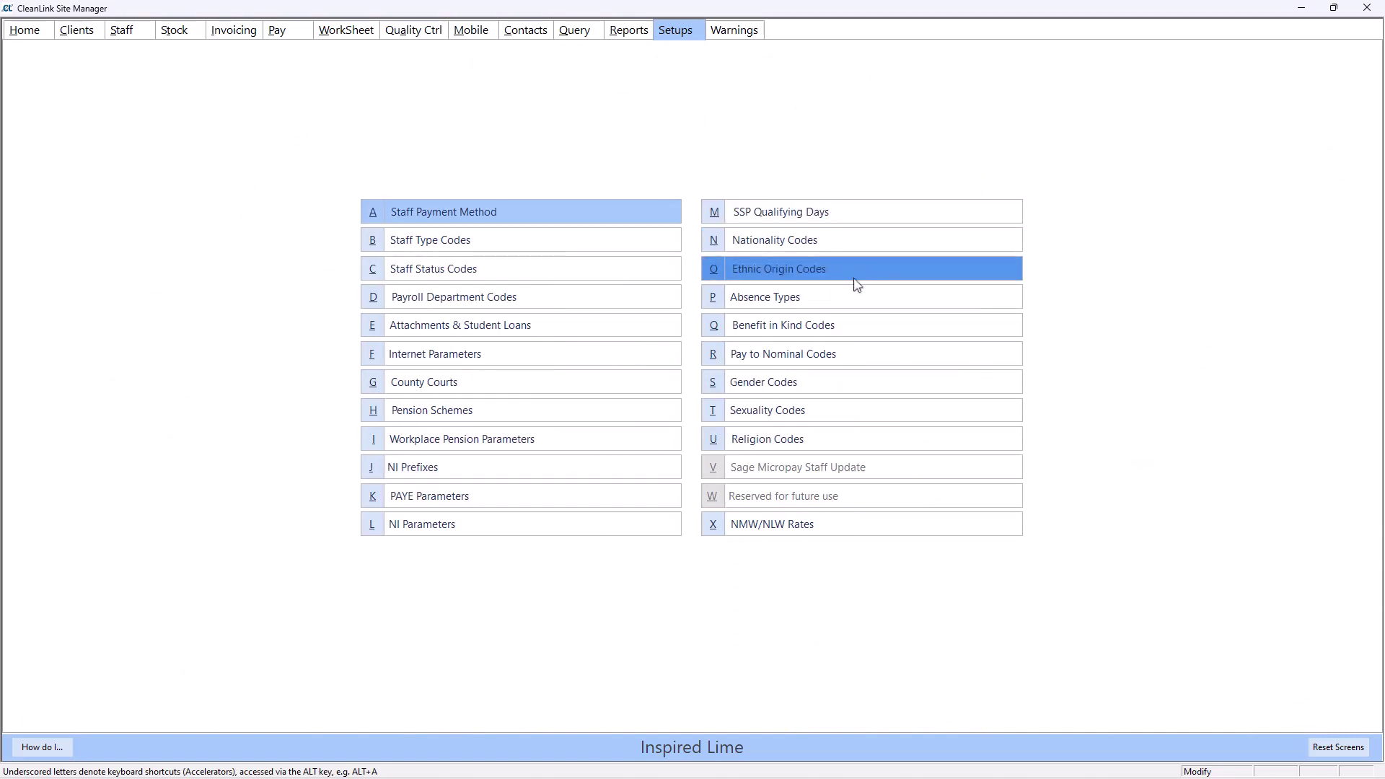
{"action": "left_click", "coordinate": [560, 501]}
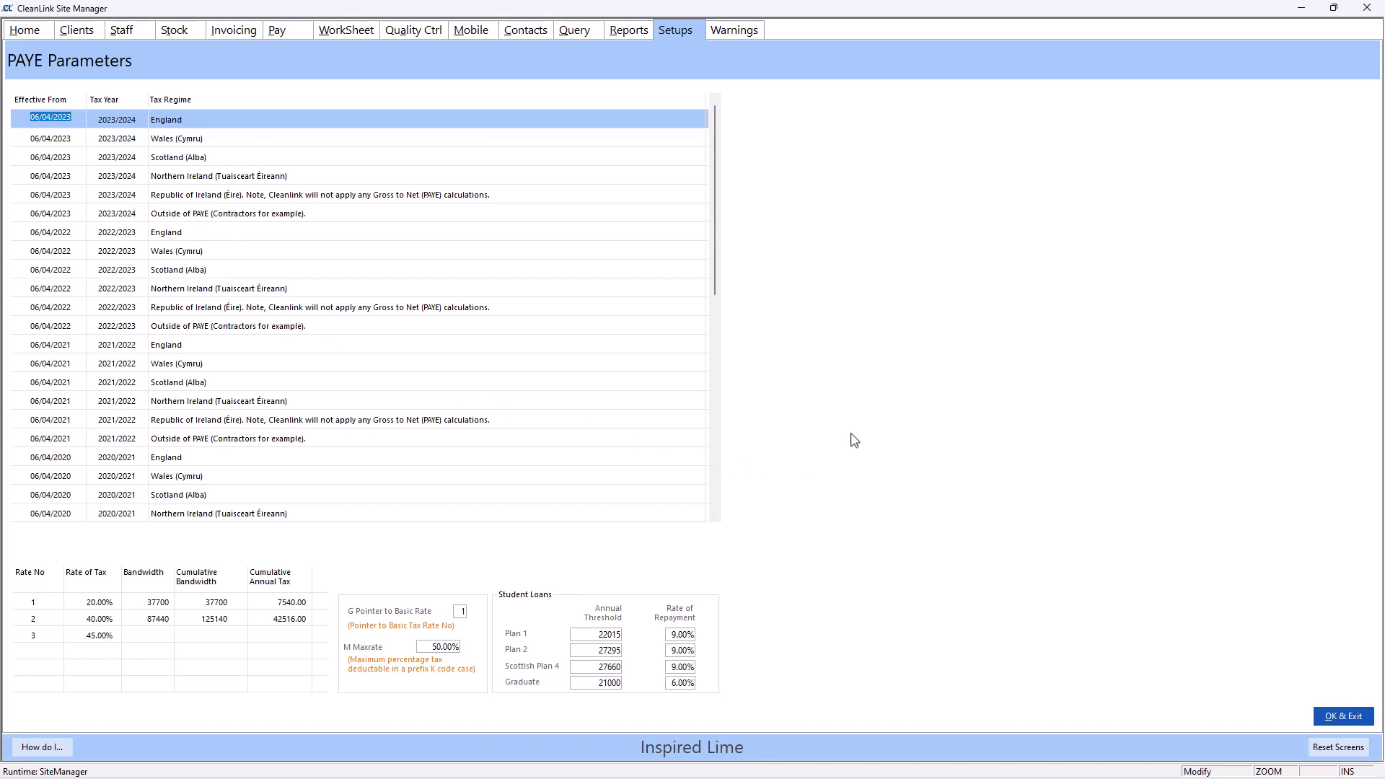
{"action": "left_click", "coordinate": [1323, 717]}
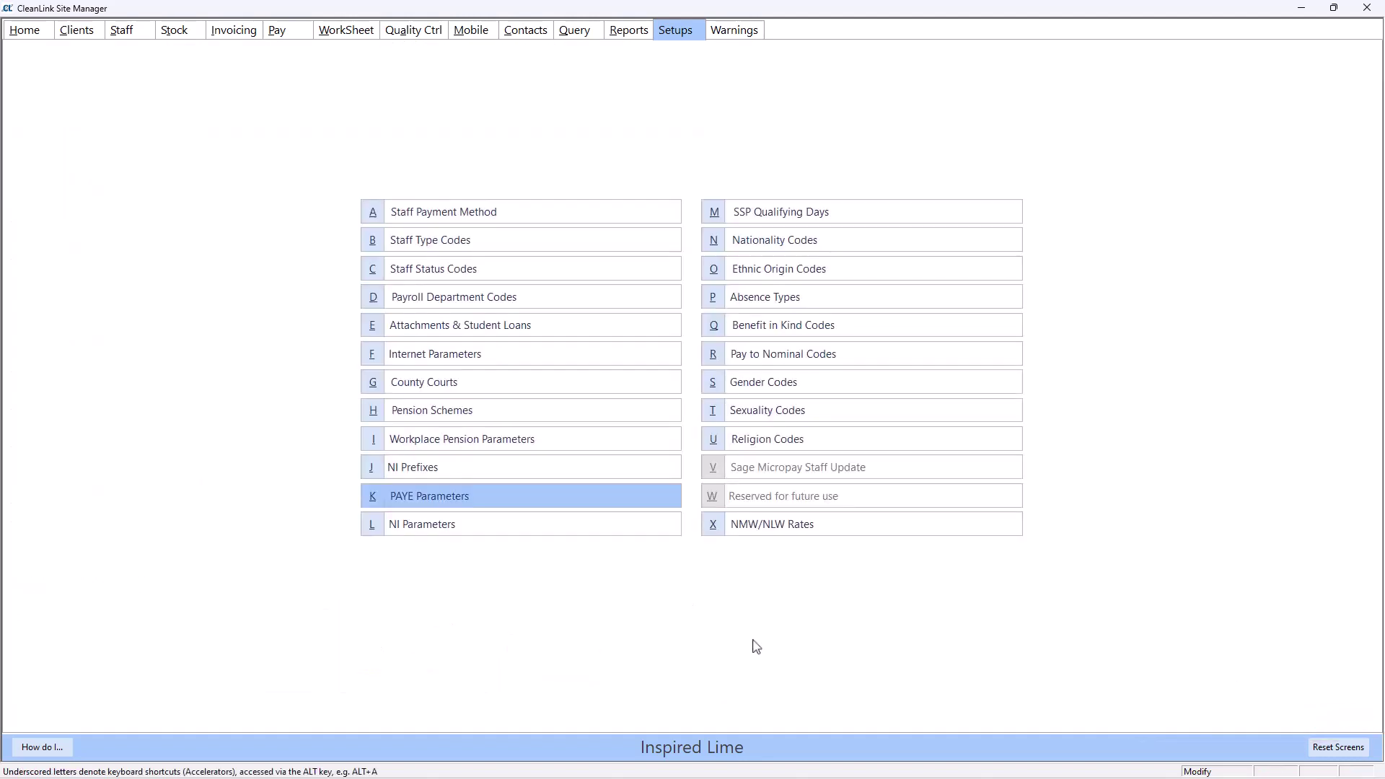
{"action": "left_click", "coordinate": [537, 532]}
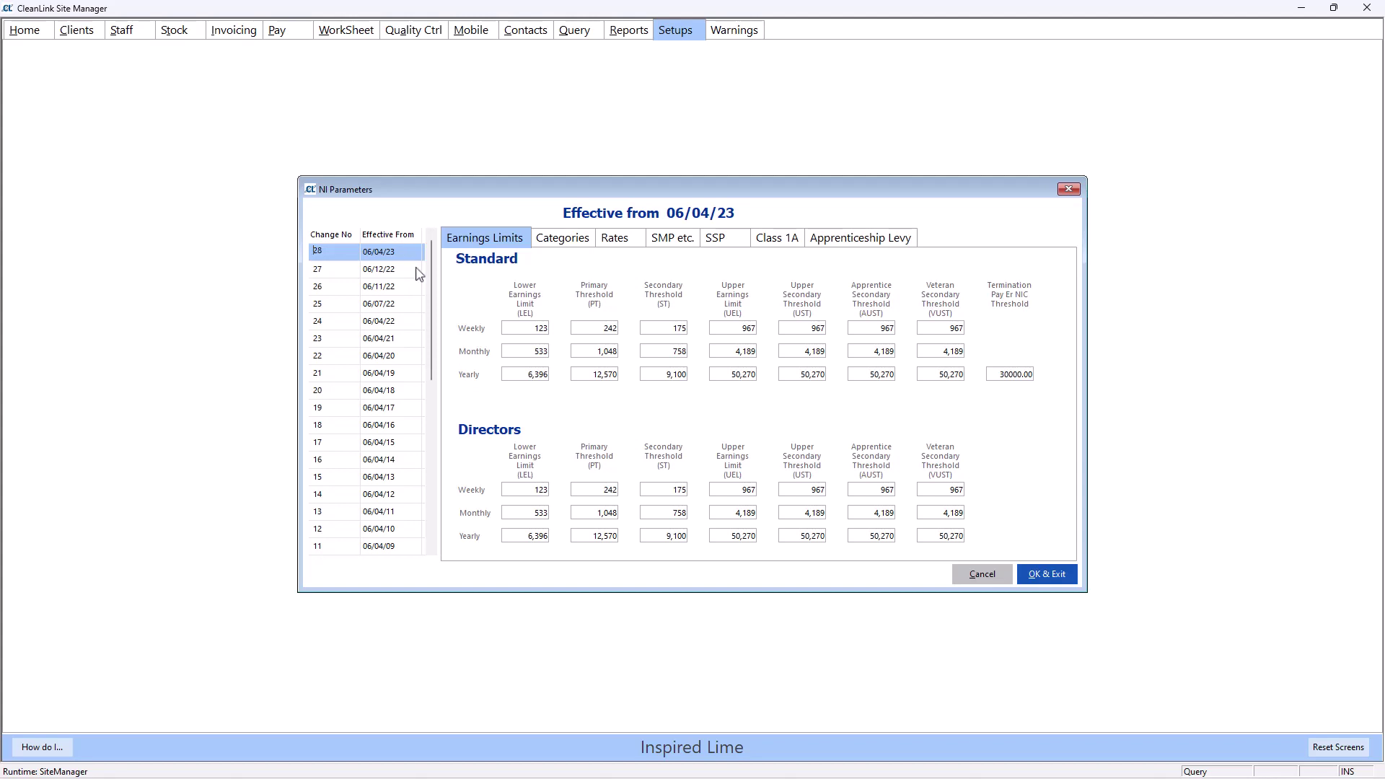
{"action": "left_click", "coordinate": [1043, 579]}
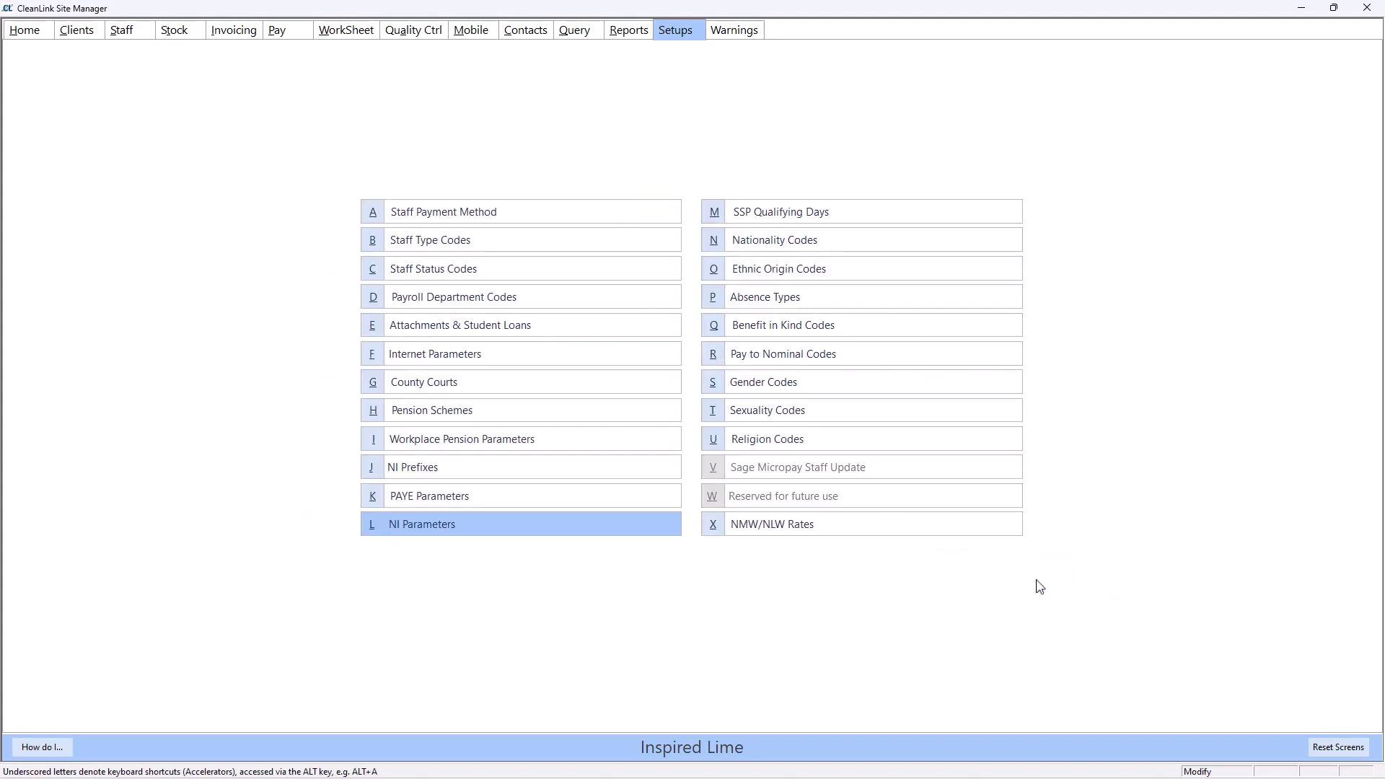
Step: Review the global workplace pension parameters and the annual earnings thresholds effective from 01/04/2023
{"action": "left_click", "coordinate": [565, 445]}
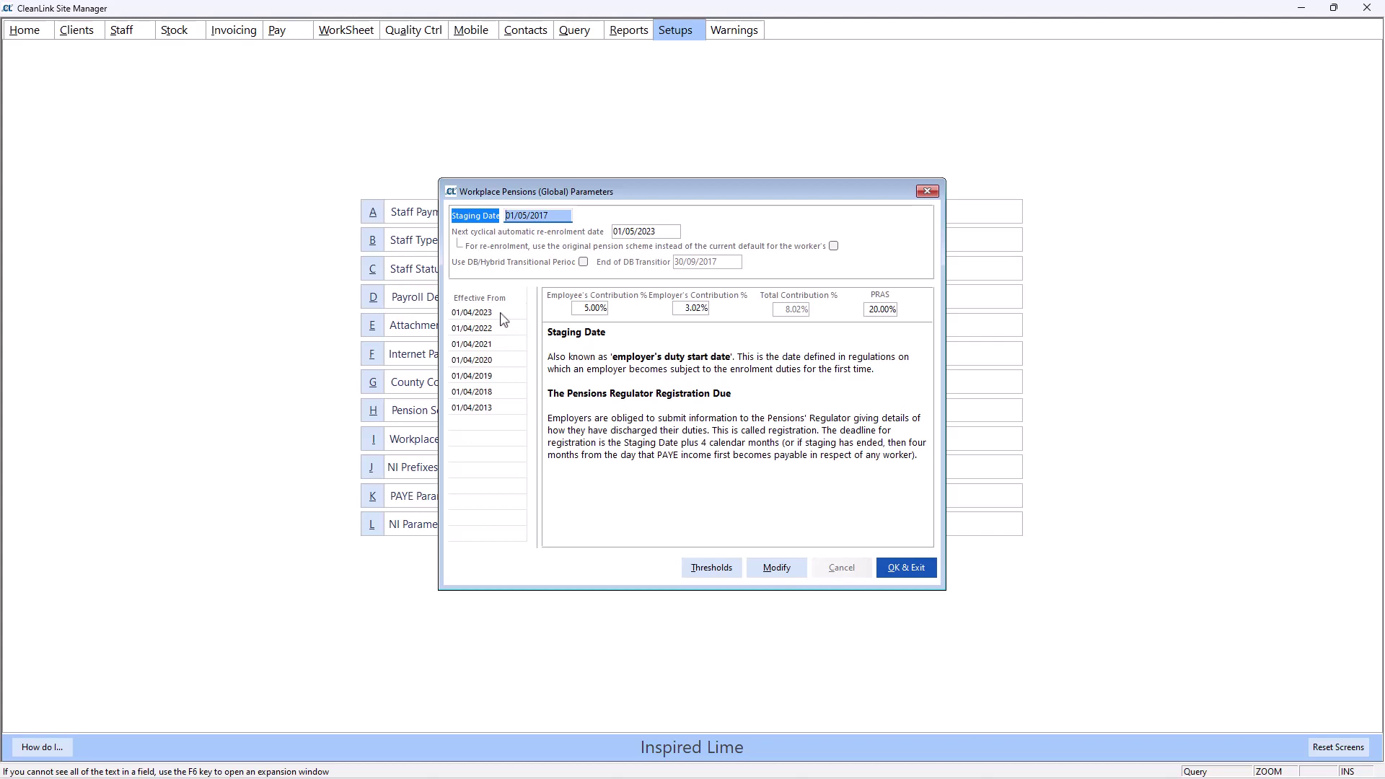
{"action": "left_click", "coordinate": [712, 568]}
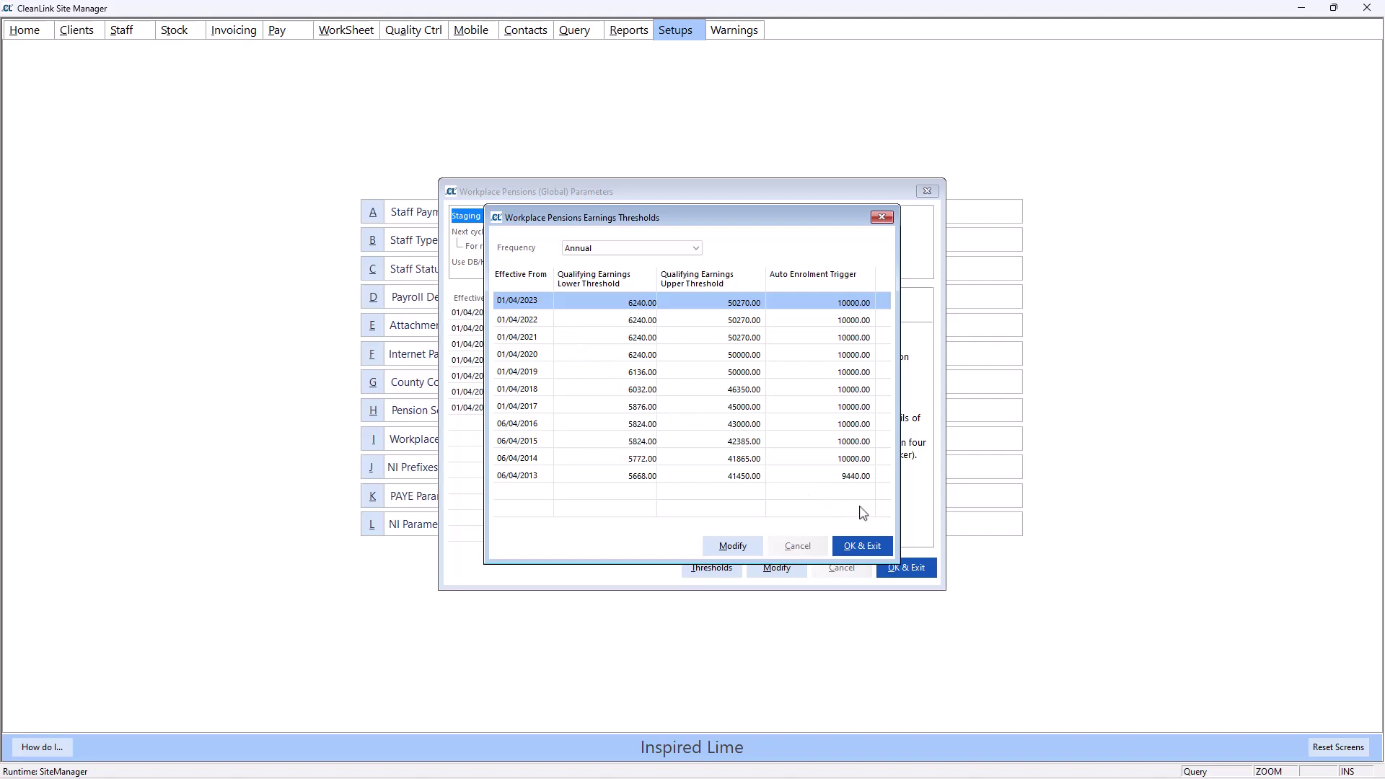
{"action": "left_click", "coordinate": [866, 546]}
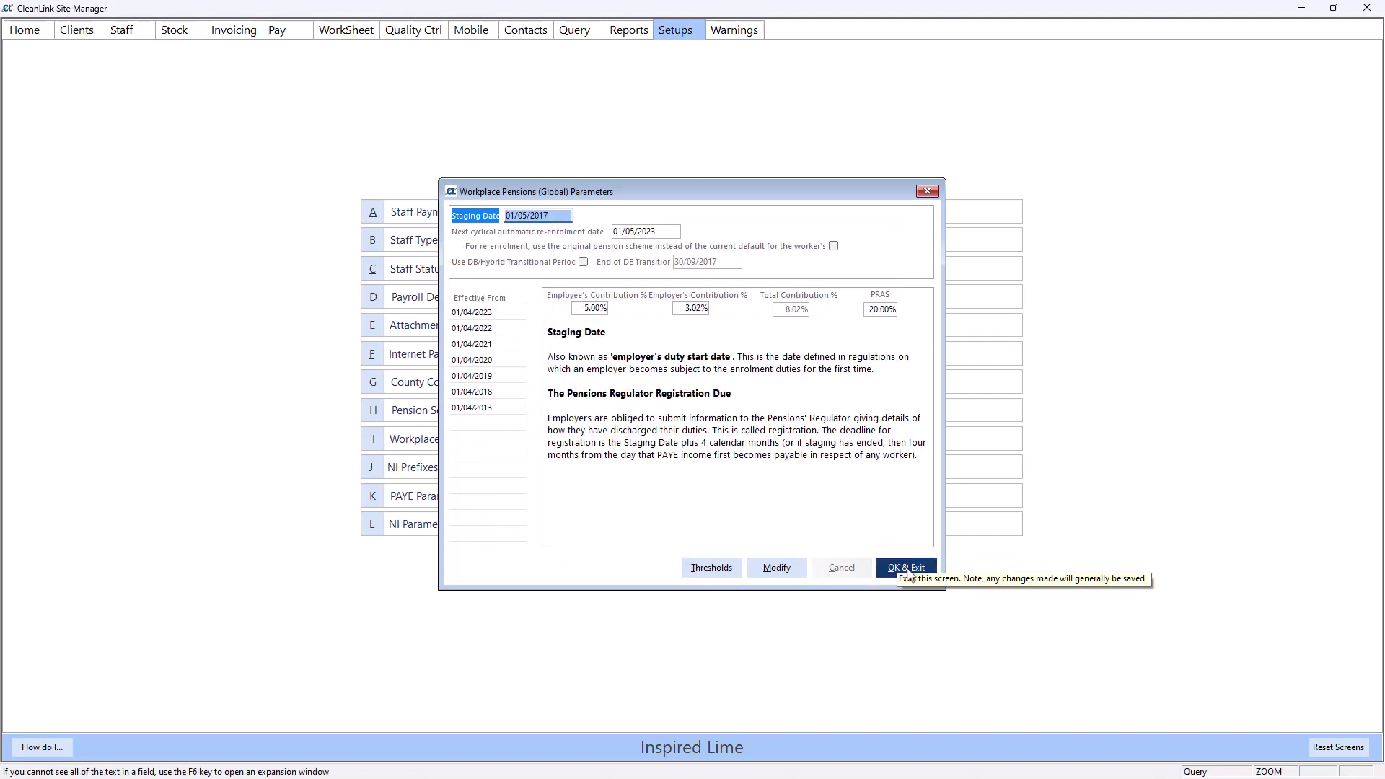
{"action": "left_click", "coordinate": [907, 568]}
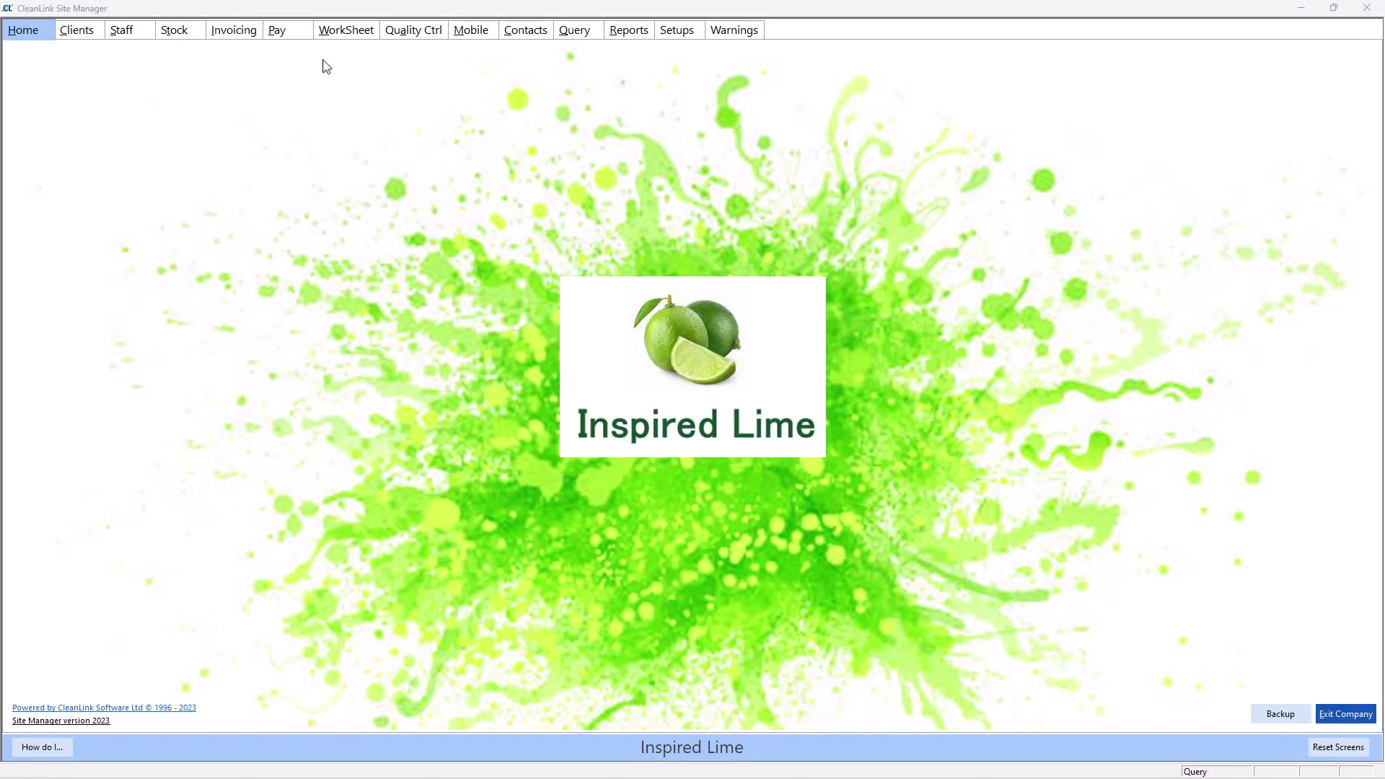
{"action": "left_click", "coordinate": [301, 42]}
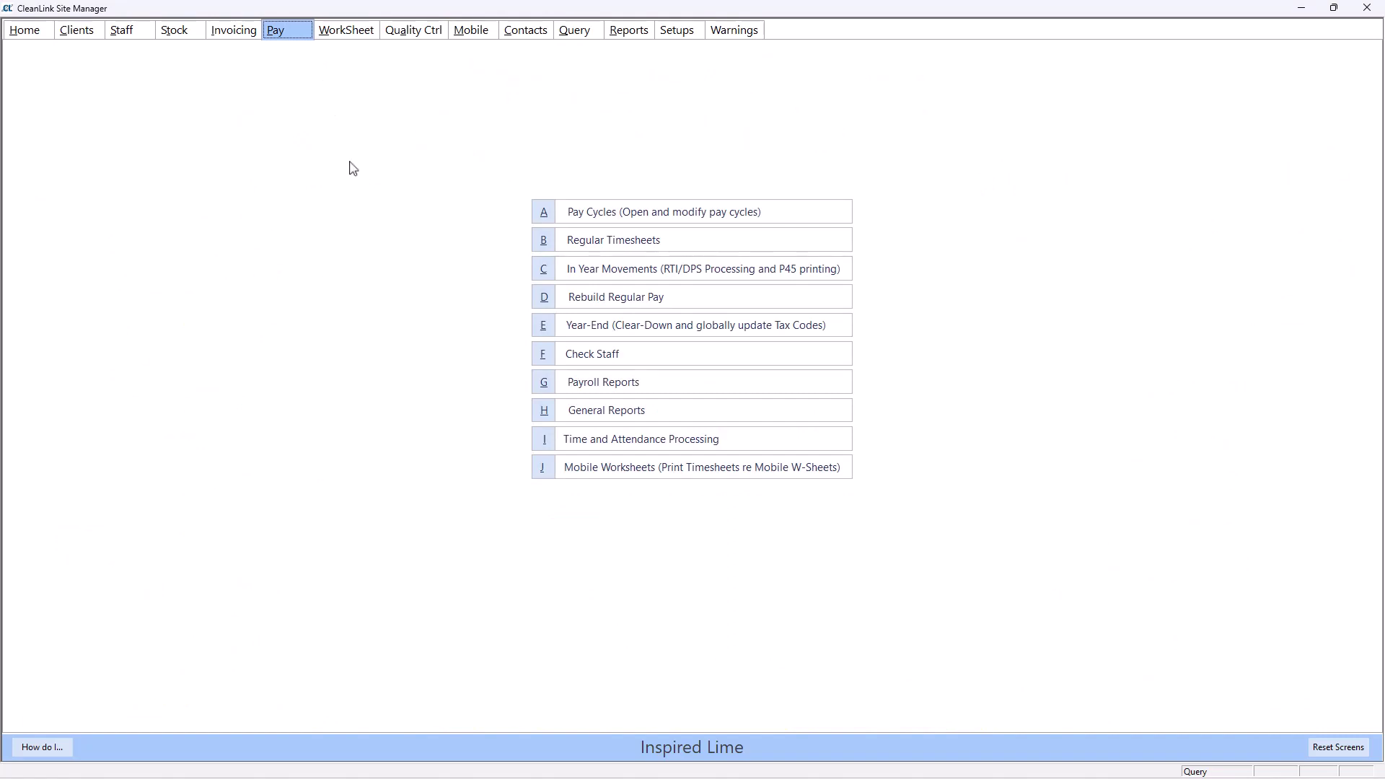
{"action": "left_click", "coordinate": [549, 341]}
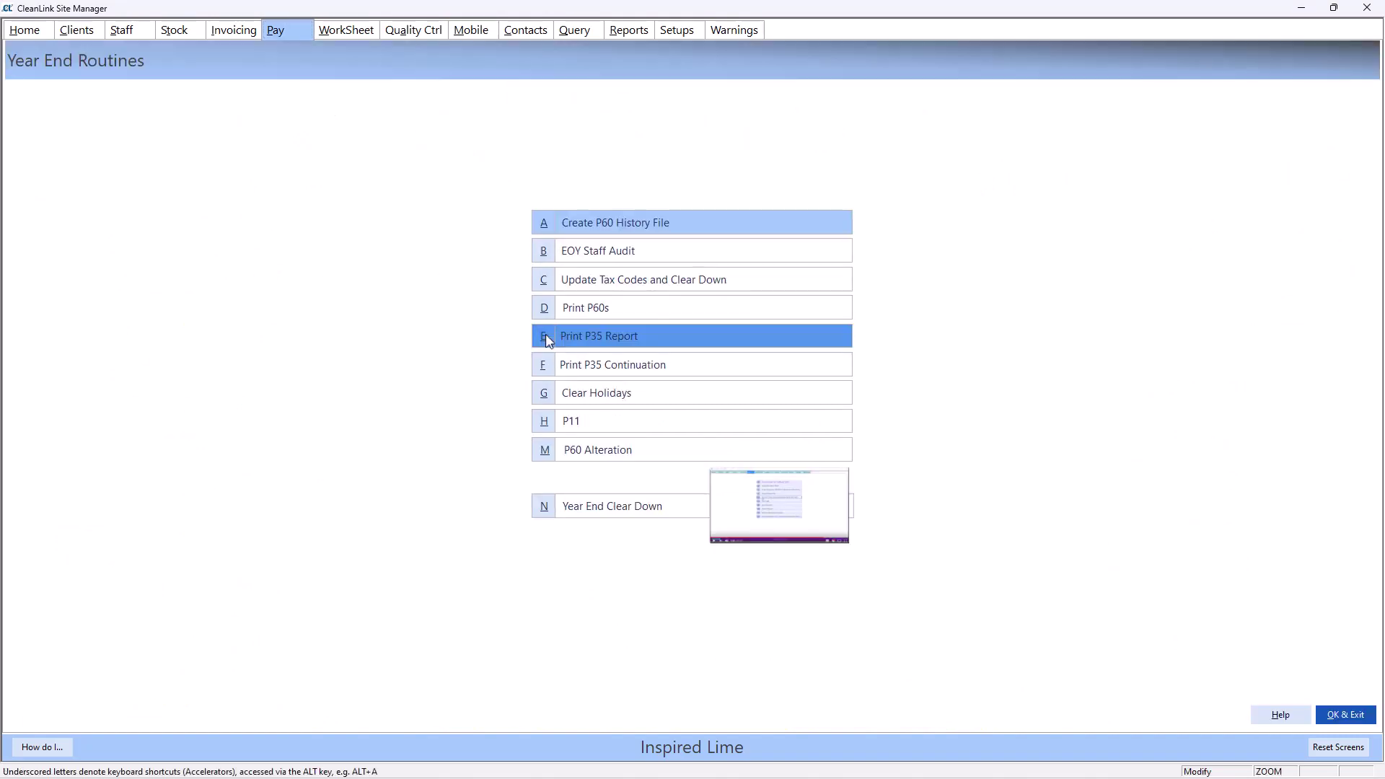
{"action": "left_click", "coordinate": [543, 287]}
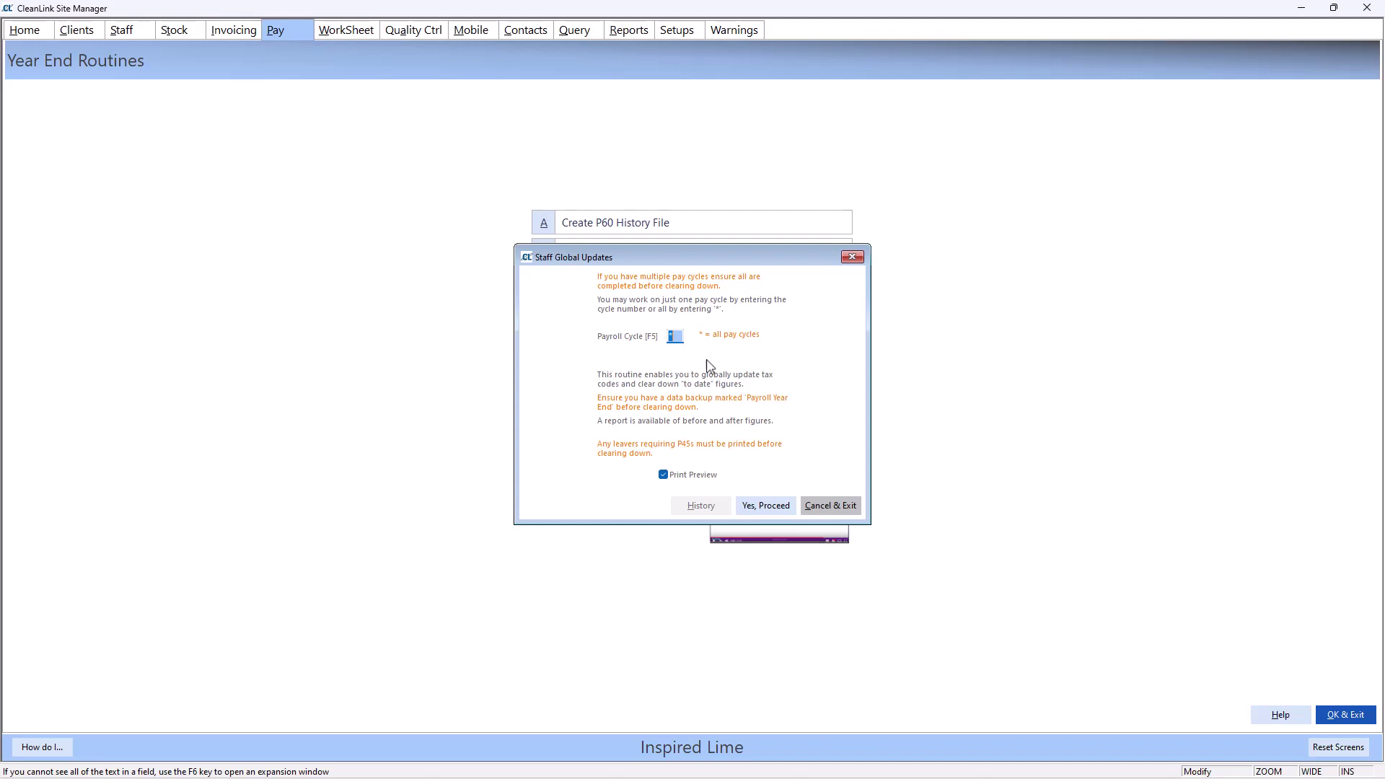
{"action": "left_click", "coordinate": [787, 508]}
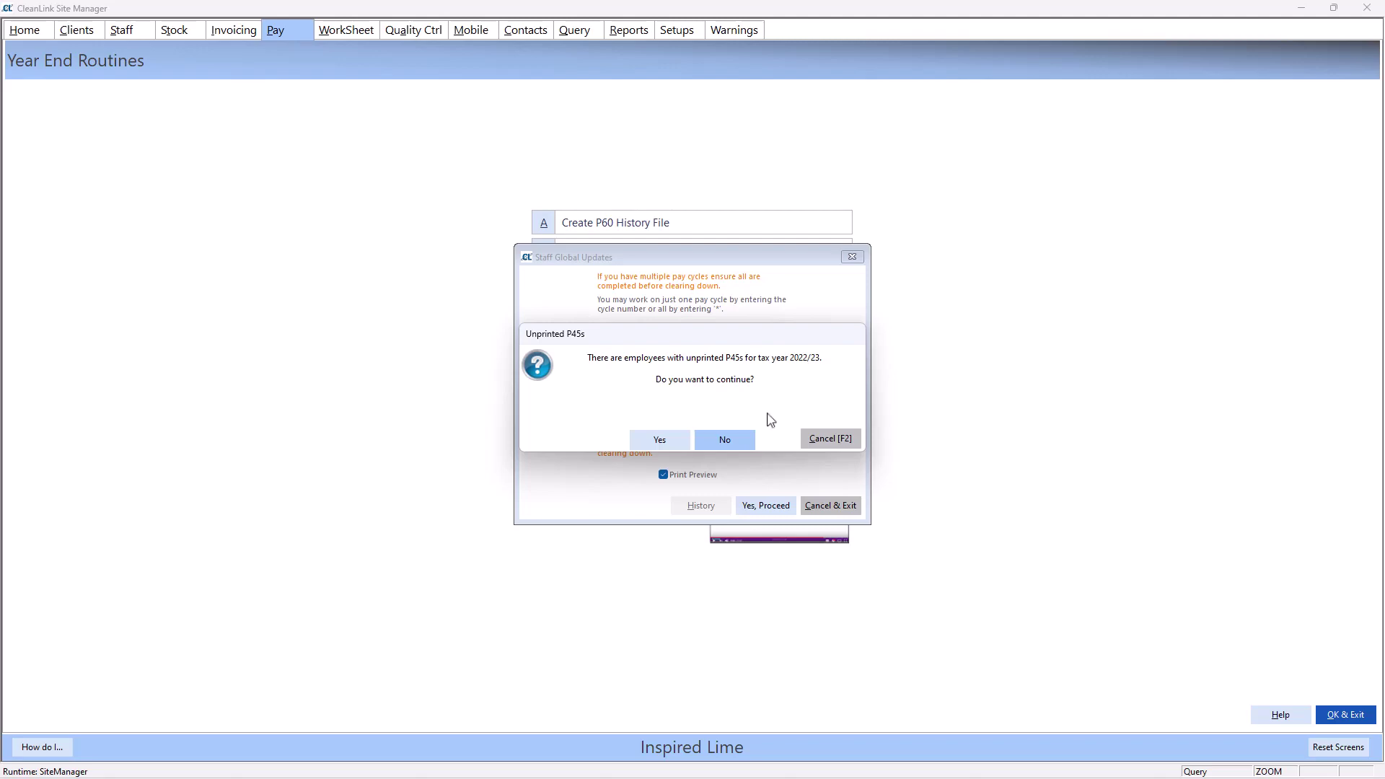
{"action": "left_click", "coordinate": [751, 440]}
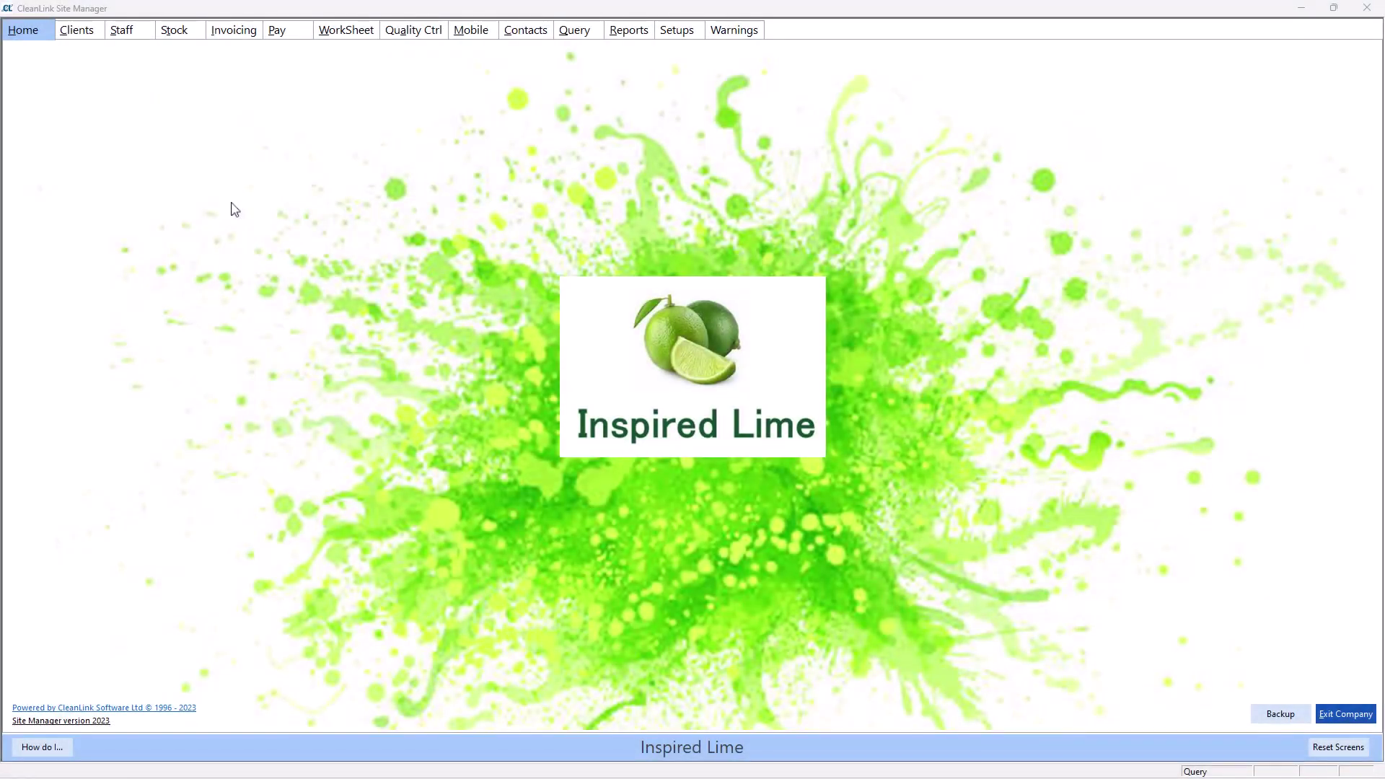
Step: Start the year-end Update Tax Codes and Clear Down routine for all pay cycles and acknowledge the backup reminder
{"action": "left_click", "coordinate": [295, 36]}
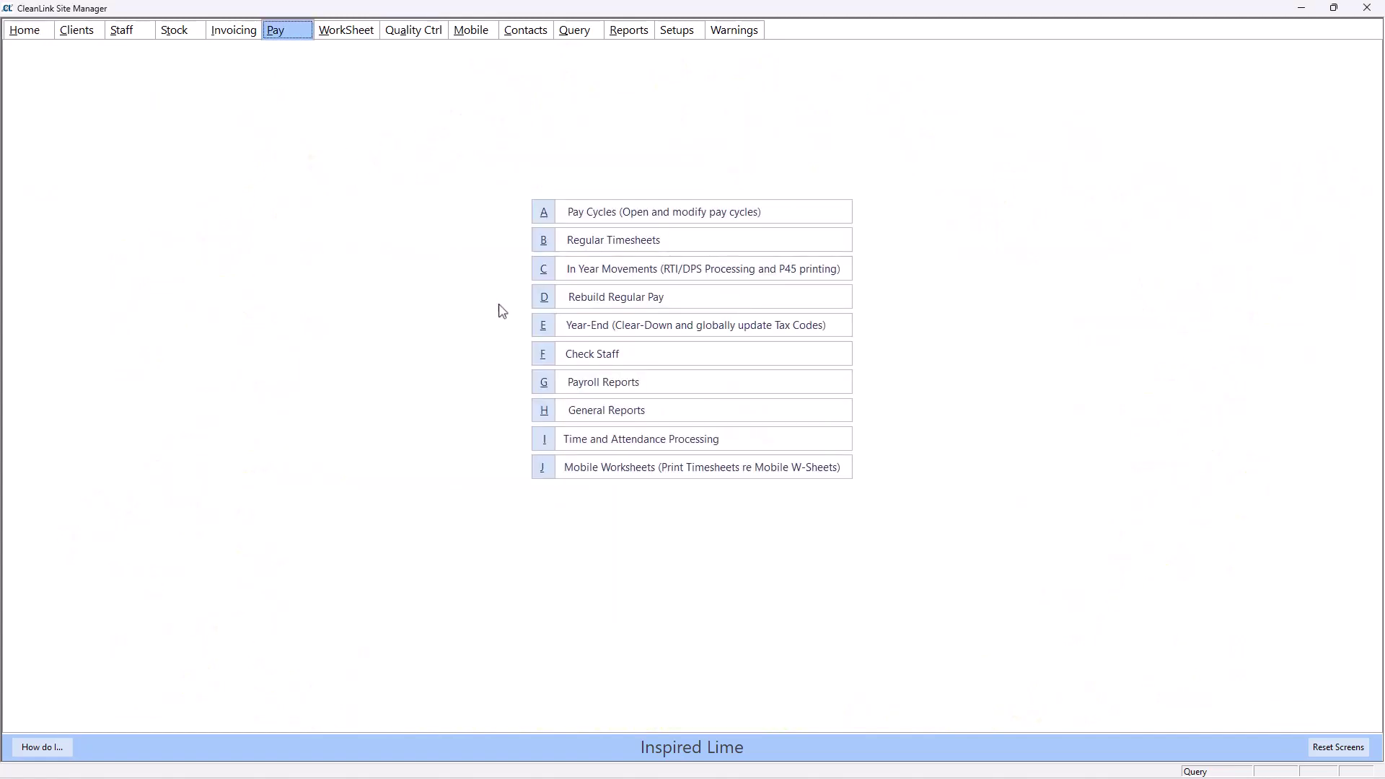
{"action": "left_click", "coordinate": [537, 332]}
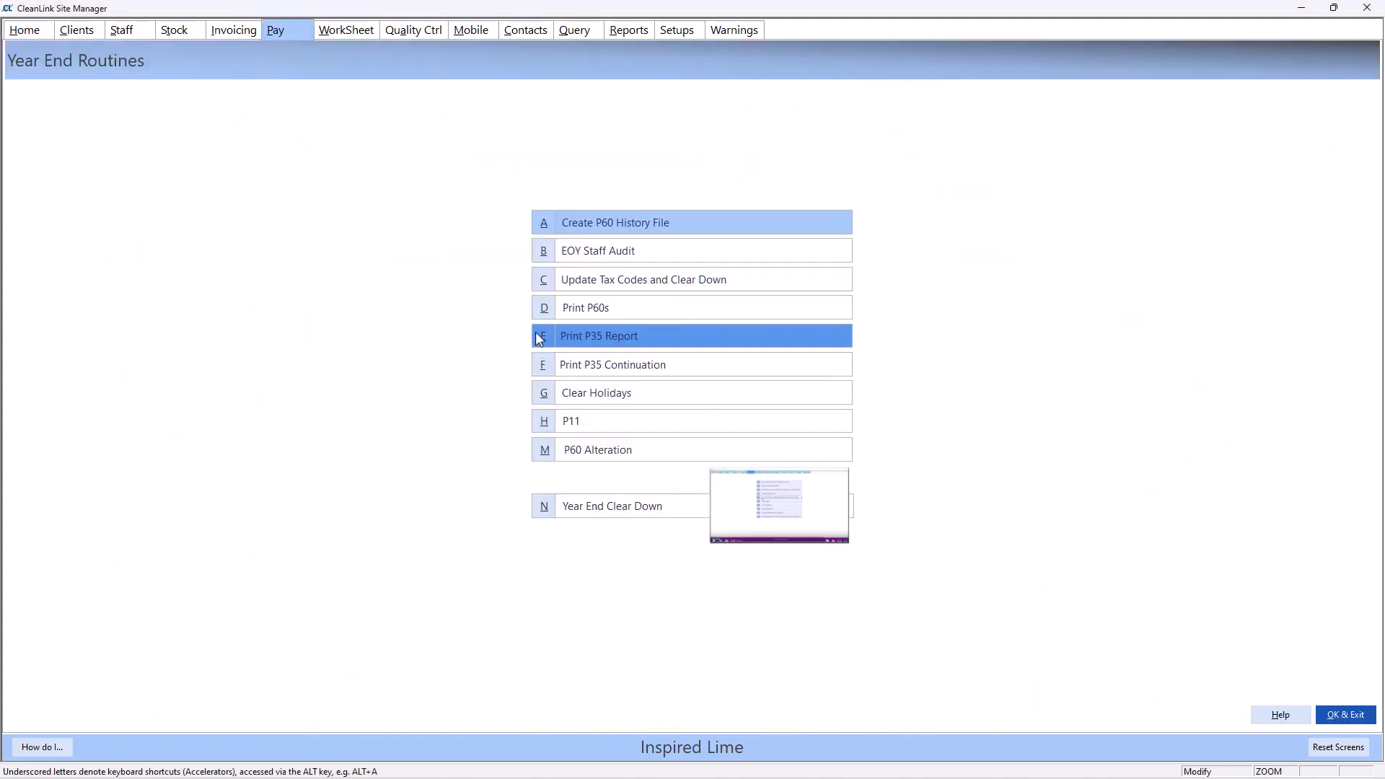
{"action": "left_click", "coordinate": [545, 288]}
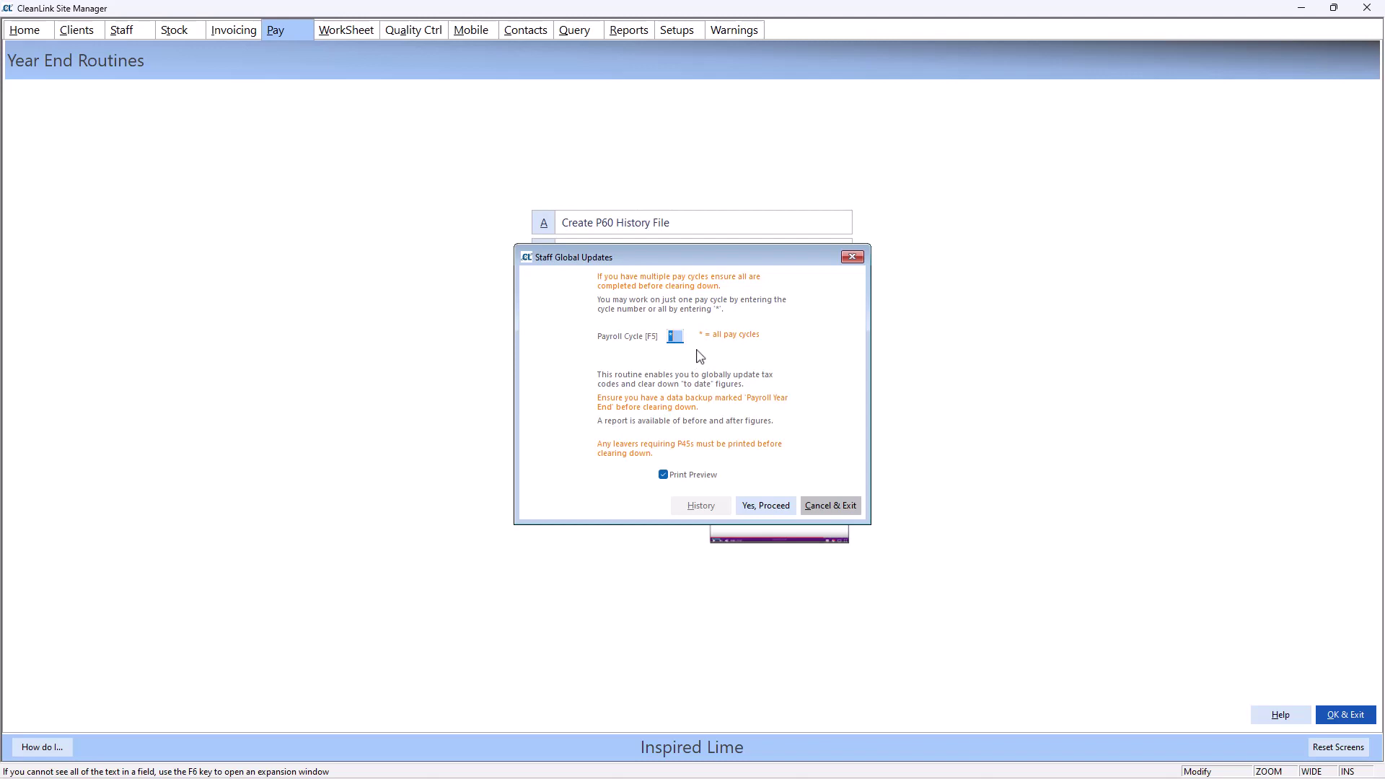
{"action": "left_click", "coordinate": [779, 506]}
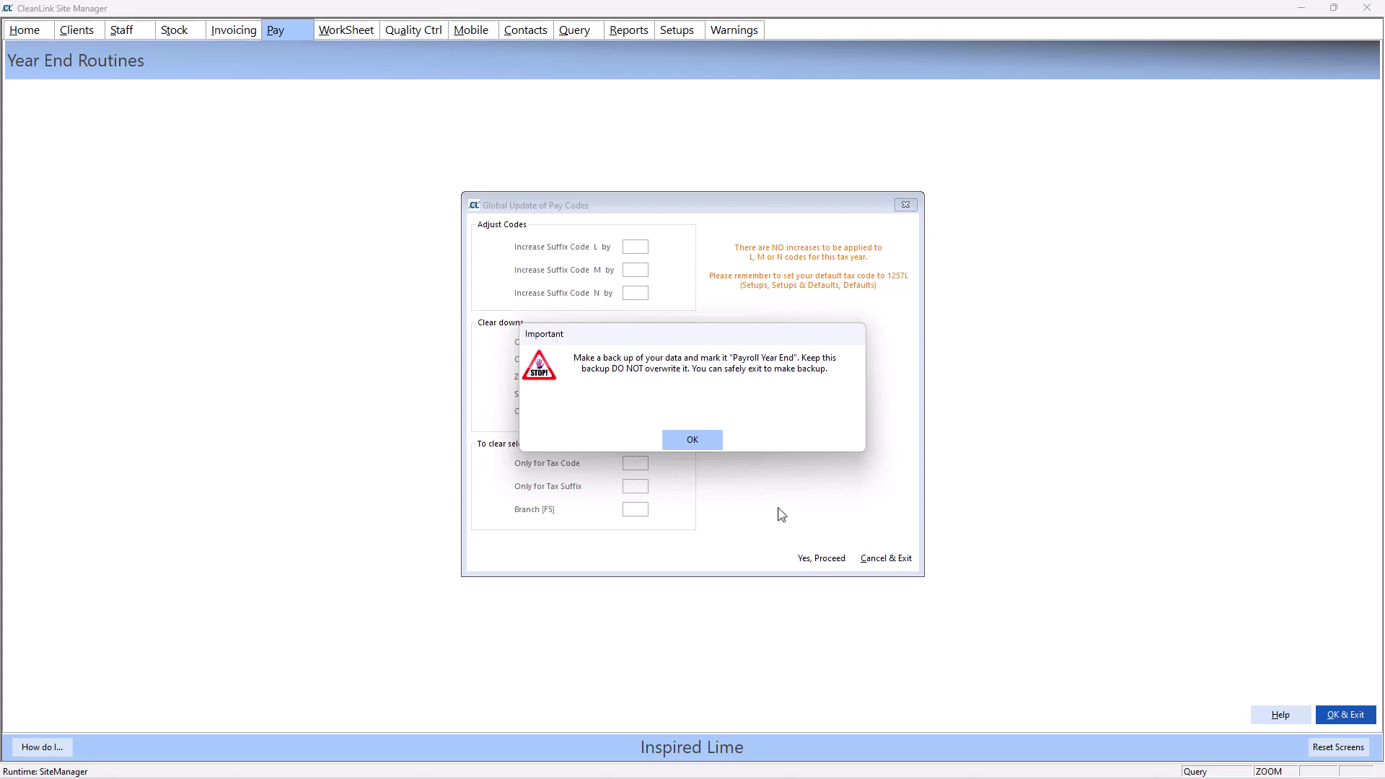
{"action": "left_click", "coordinate": [715, 444]}
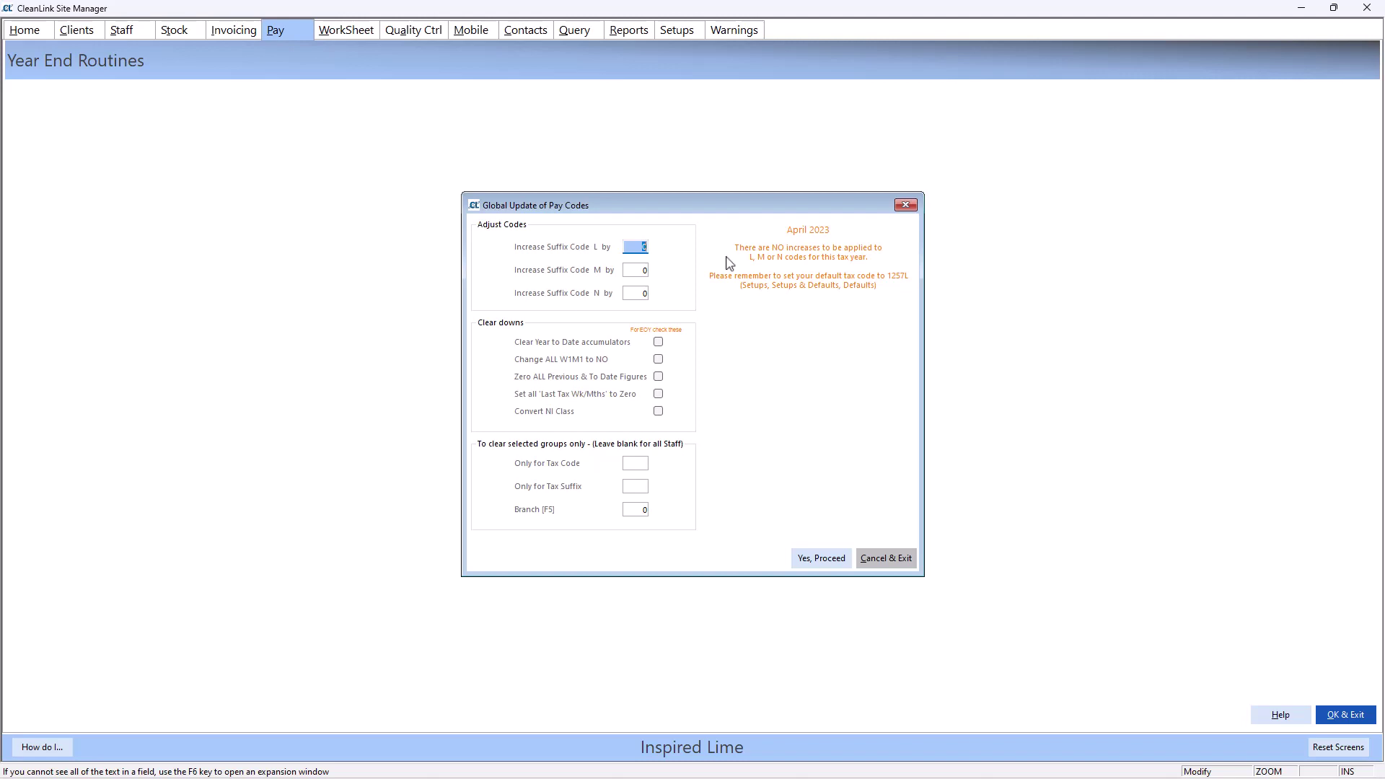
Step: Enable all five clear-down options, from Clear Year to Date accumulators through Convert NI Class
{"action": "left_click", "coordinate": [658, 343]}
{"action": "left_click", "coordinate": [658, 360]}
{"action": "left_click", "coordinate": [659, 377]}
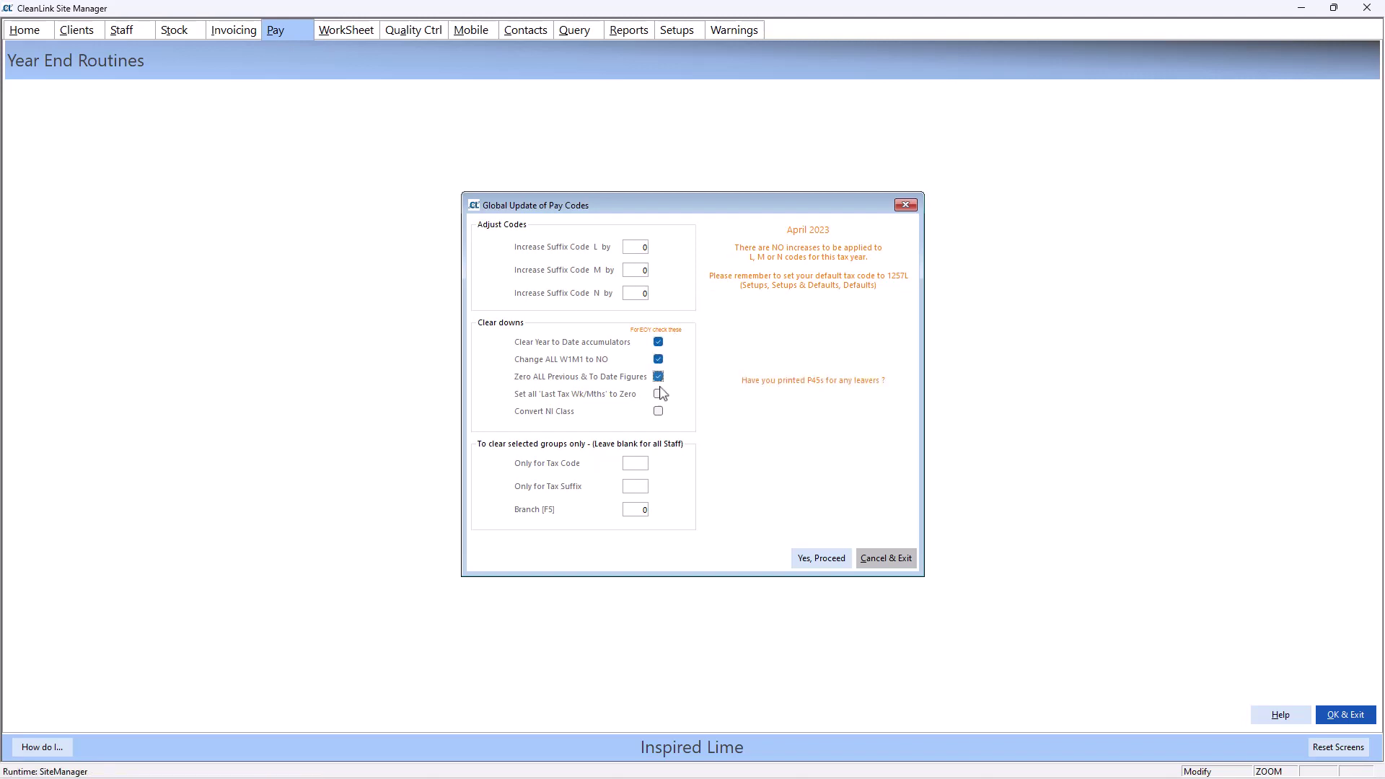
{"action": "left_click", "coordinate": [659, 393]}
{"action": "left_click", "coordinate": [659, 411]}
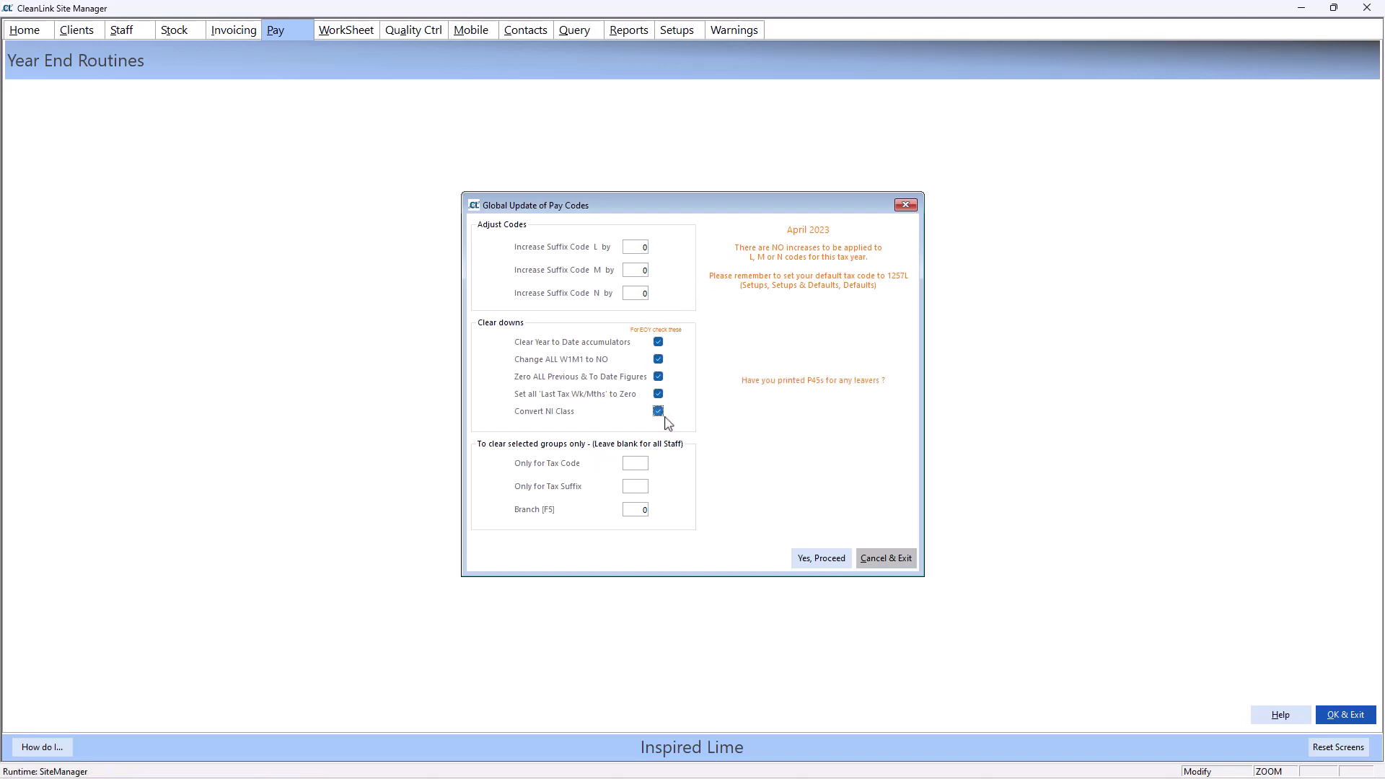
Step: Run the global staff update with the chosen clear-downs and open the routine's history
{"action": "left_click", "coordinate": [808, 566]}
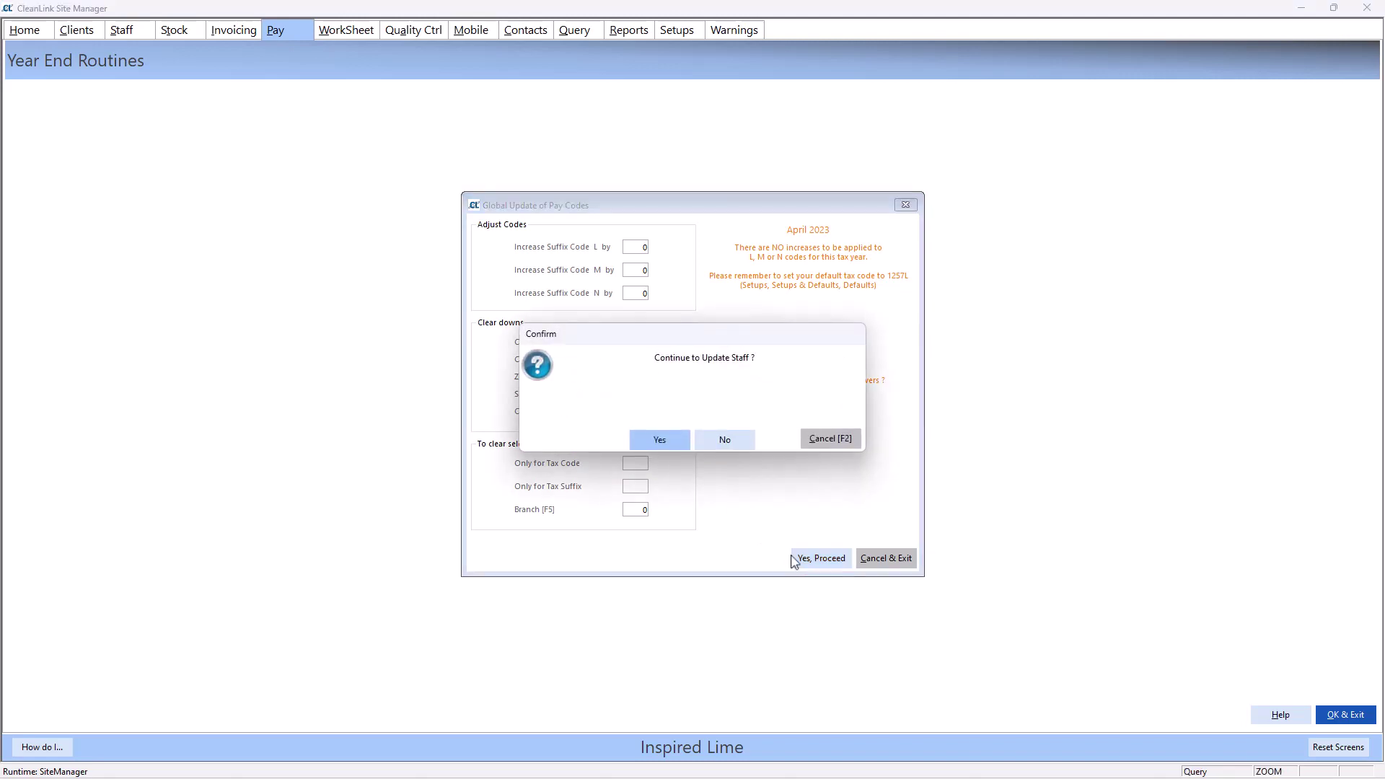
{"action": "left_click", "coordinate": [670, 443]}
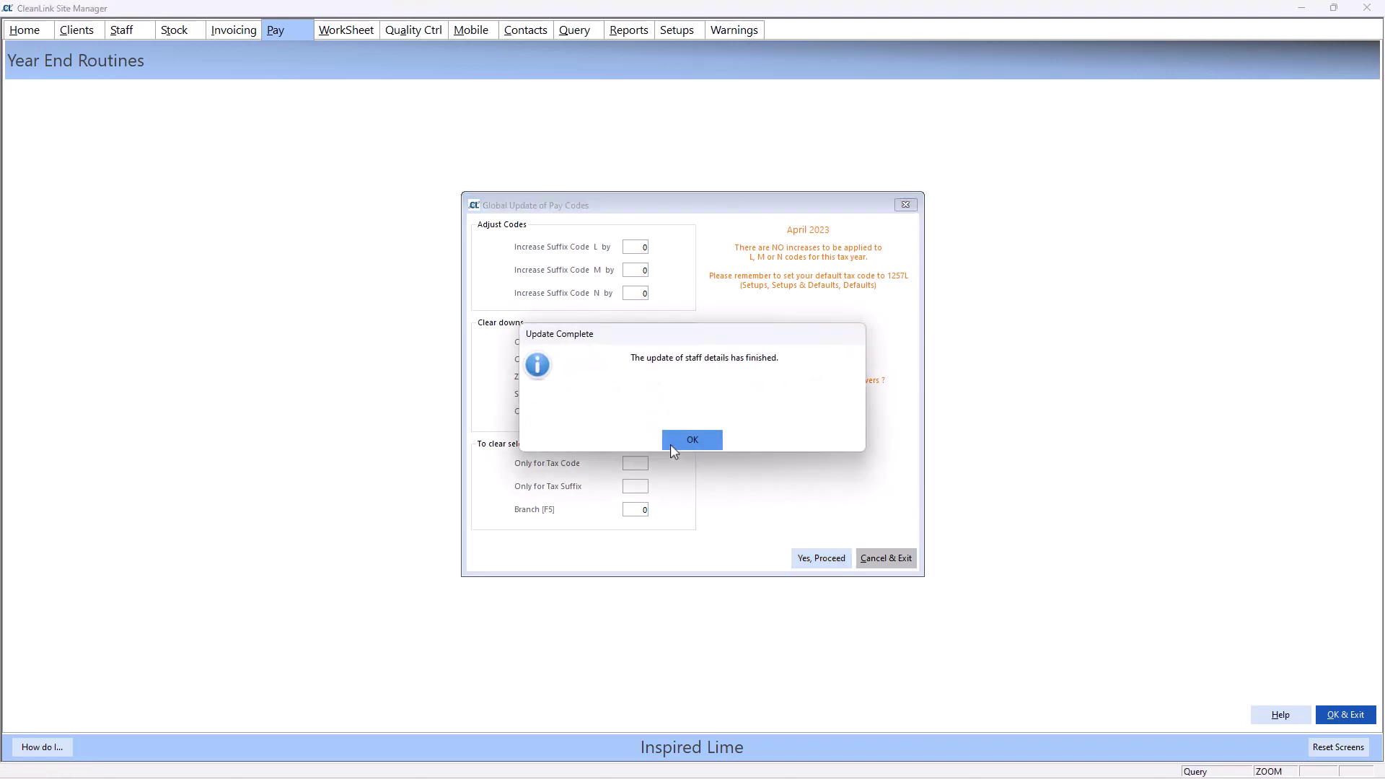
{"action": "left_click", "coordinate": [670, 445]}
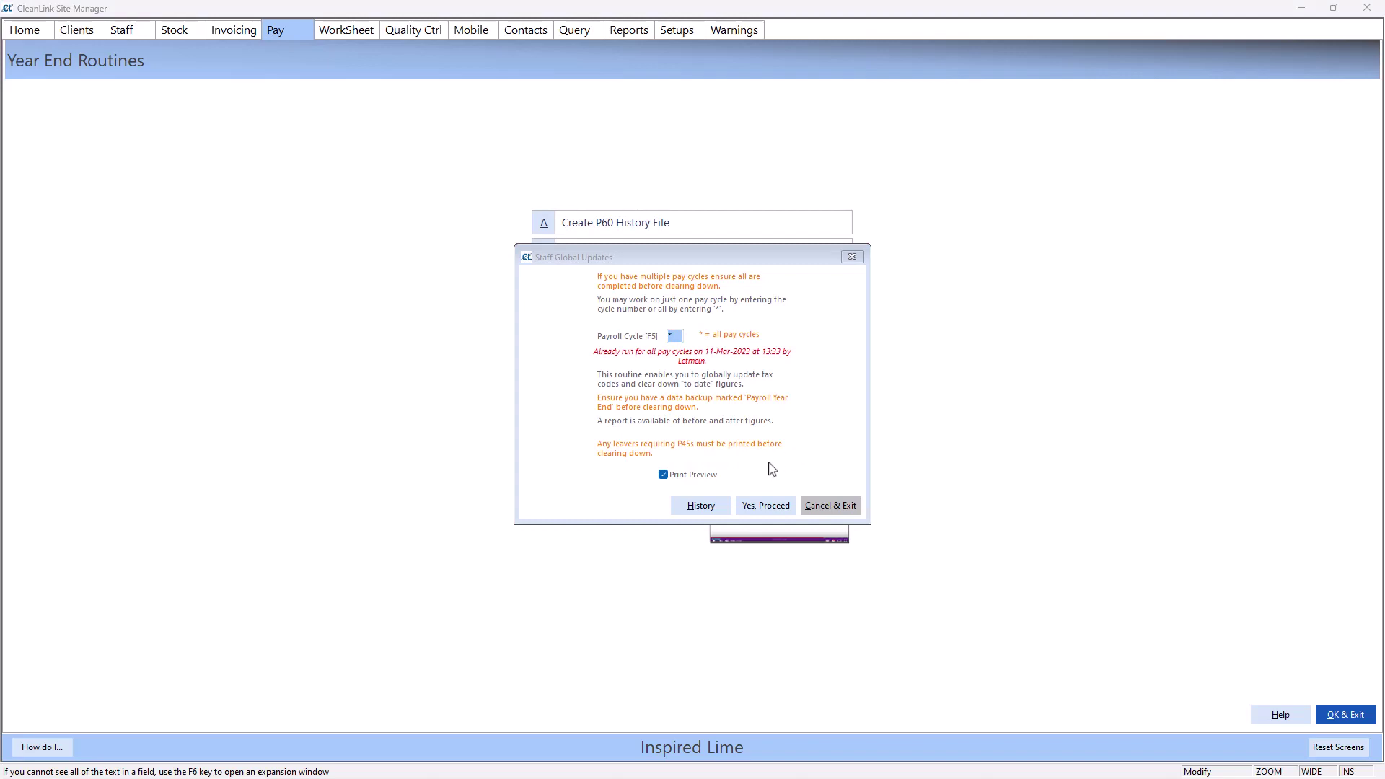
{"action": "left_click", "coordinate": [728, 511]}
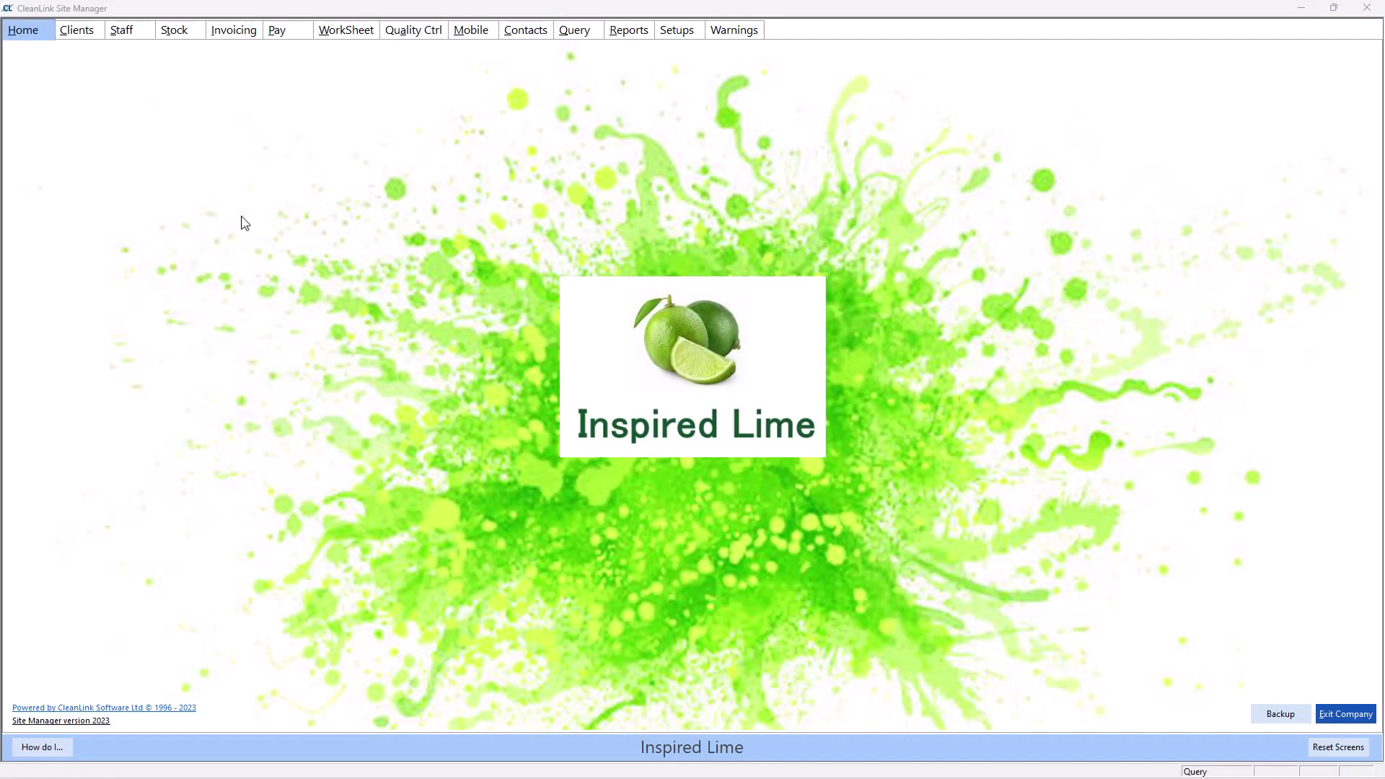
Step: Print the EOY Staff Audit for all staff for tax year 2022 using Microsoft Print to PDF
{"action": "left_click", "coordinate": [303, 35]}
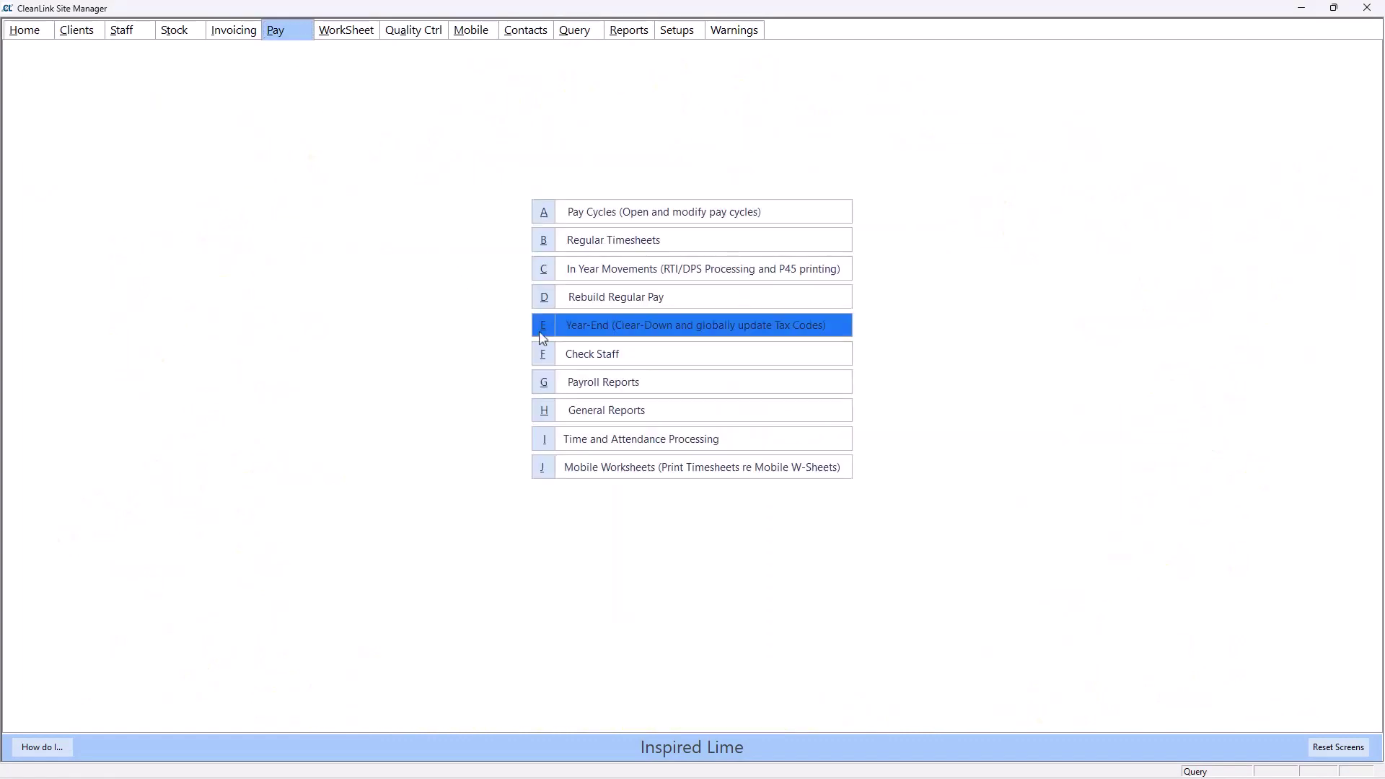
{"action": "left_click", "coordinate": [570, 325]}
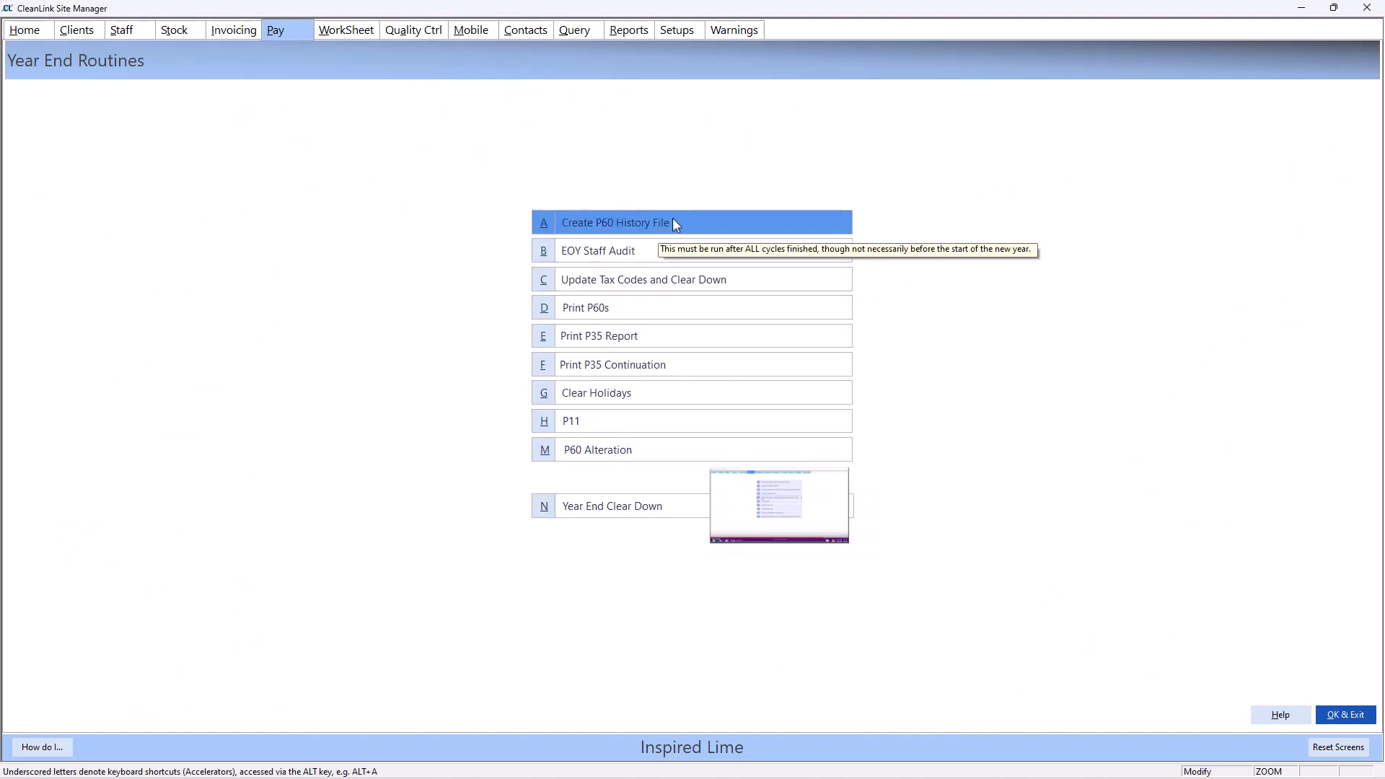
{"action": "key", "text": "alt+b"}
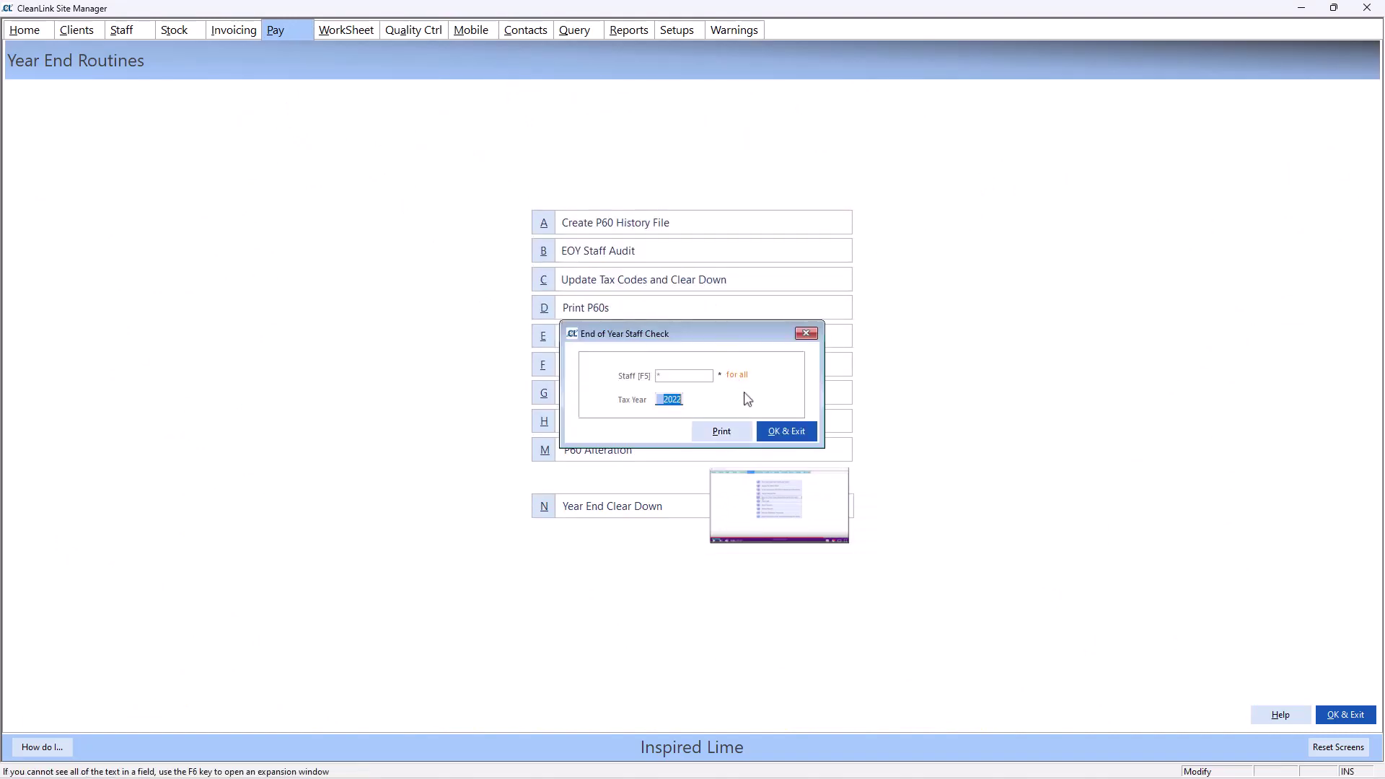
{"action": "left_click", "coordinate": [749, 432]}
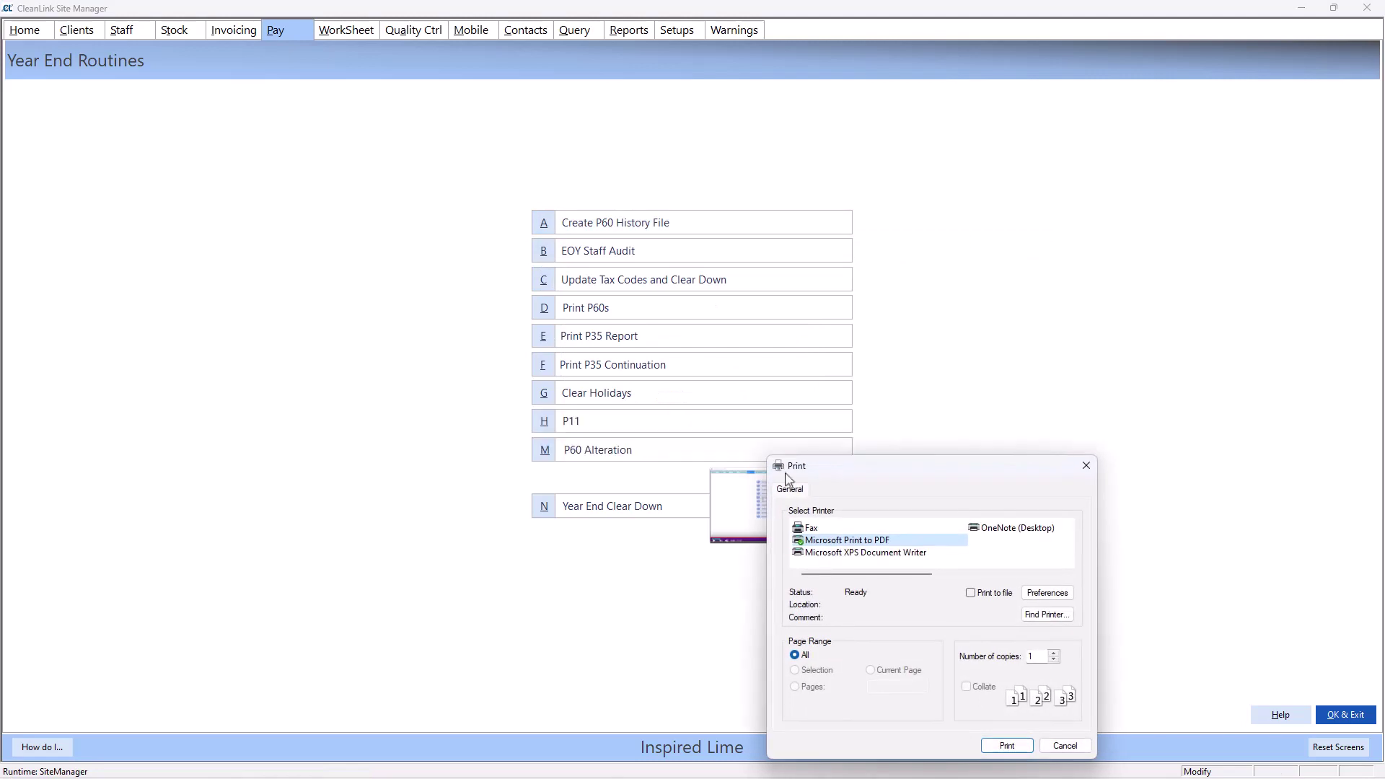
{"action": "left_click", "coordinate": [1007, 745]}
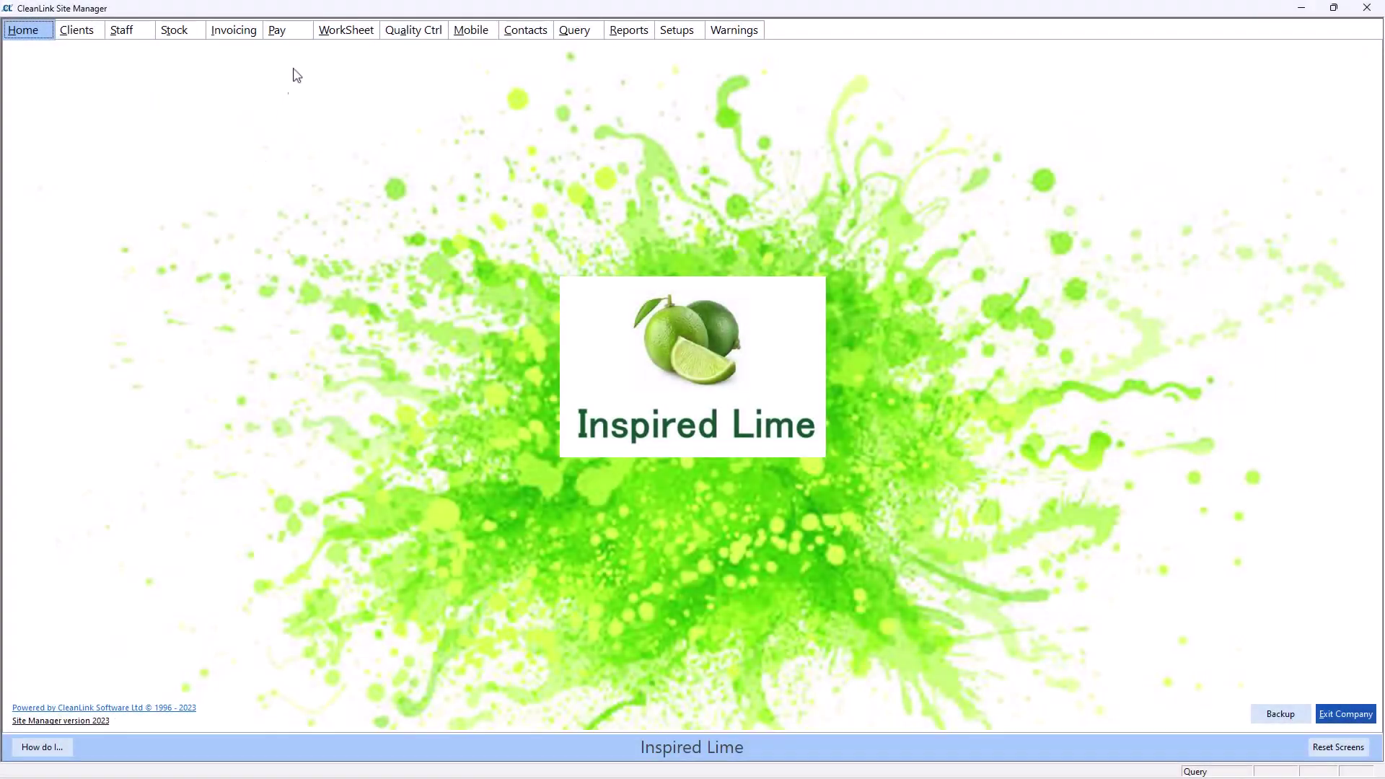
Step: Create the P60 history file for tax year 2022/2023 covering all pay cycles, with the P60s sorted by staff number
{"action": "left_click", "coordinate": [303, 35]}
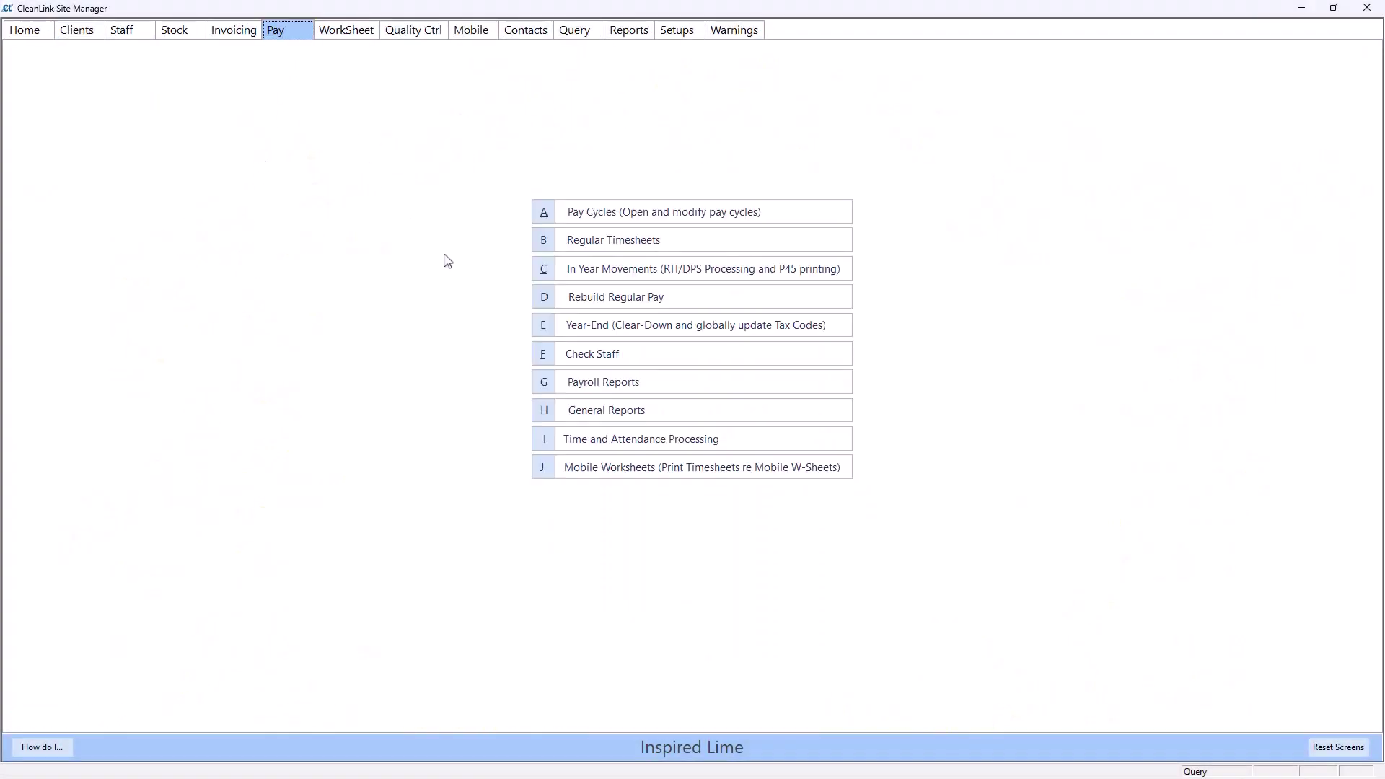
{"action": "left_click", "coordinate": [539, 334]}
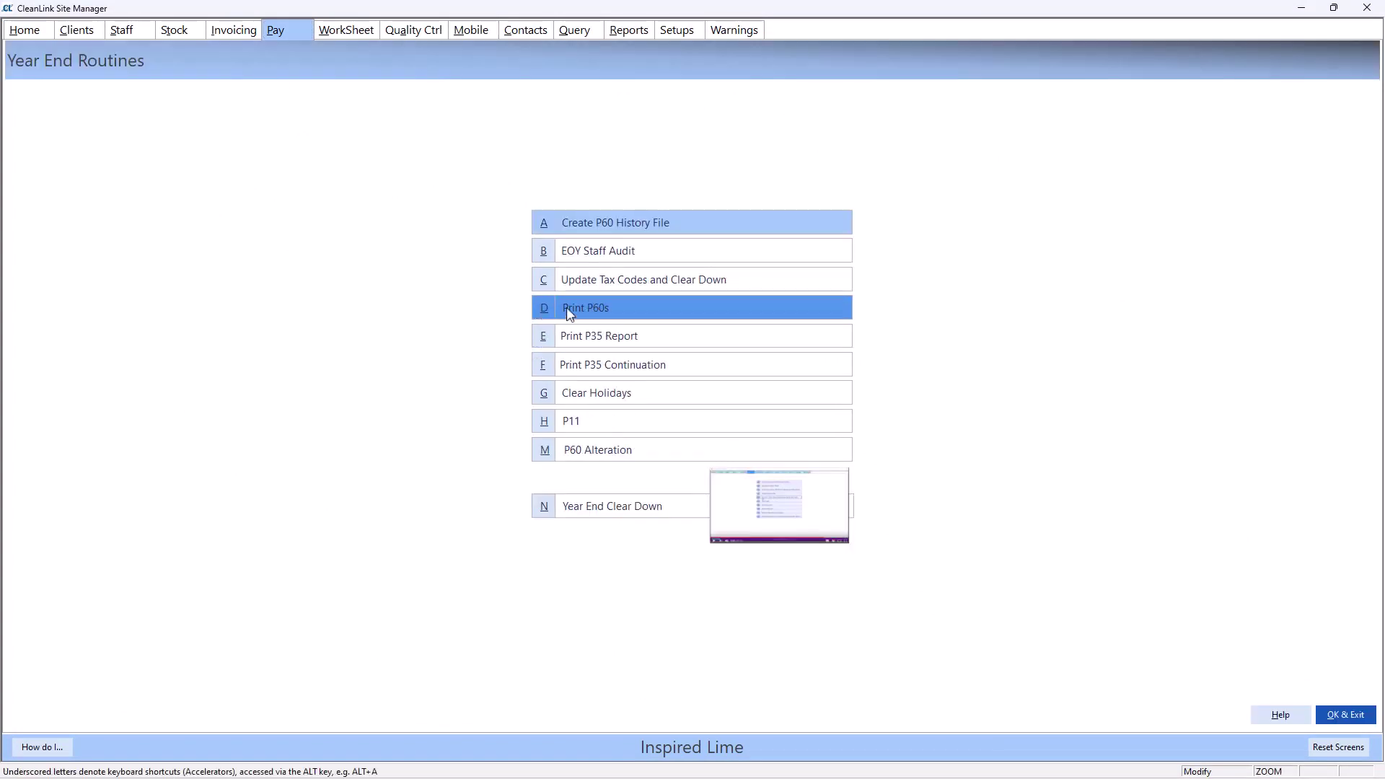
{"action": "left_click", "coordinate": [684, 218]}
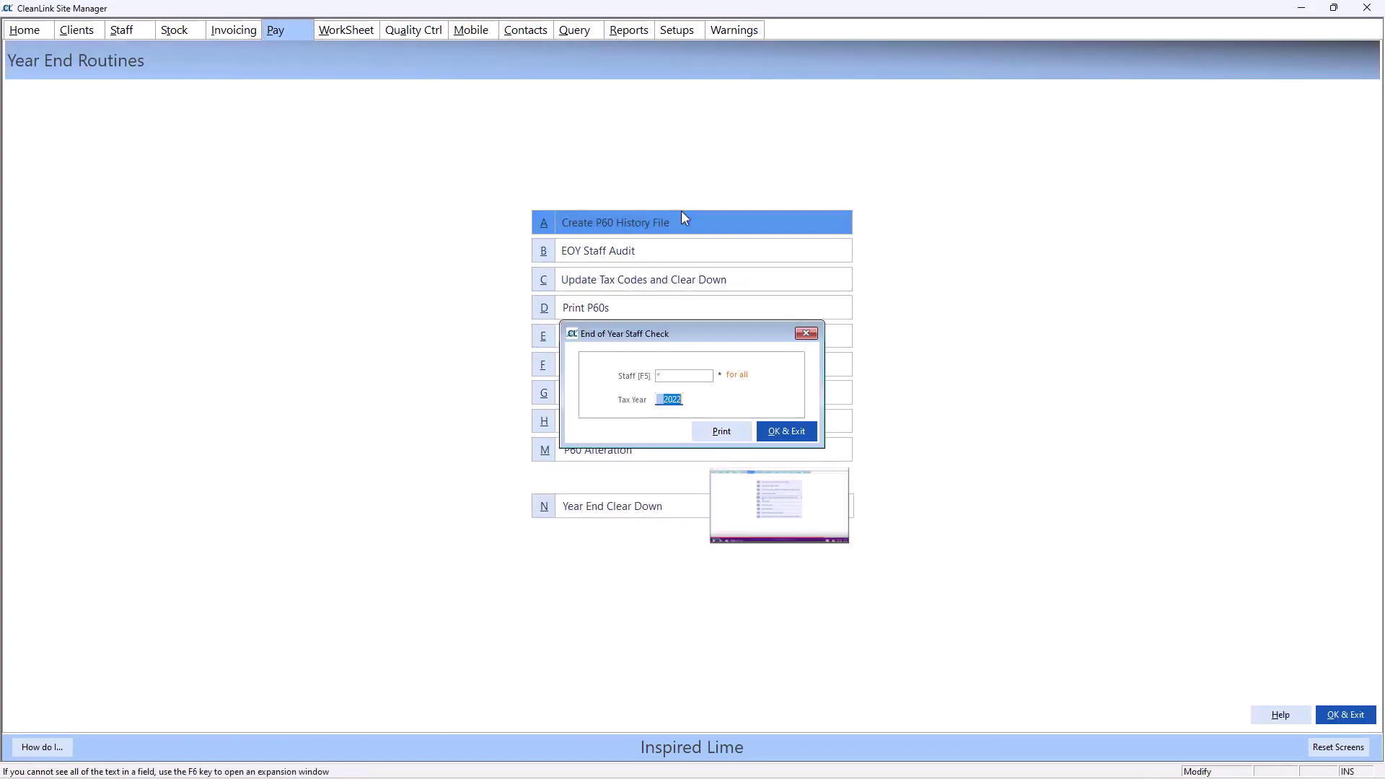
{"action": "left_click", "coordinate": [788, 432]}
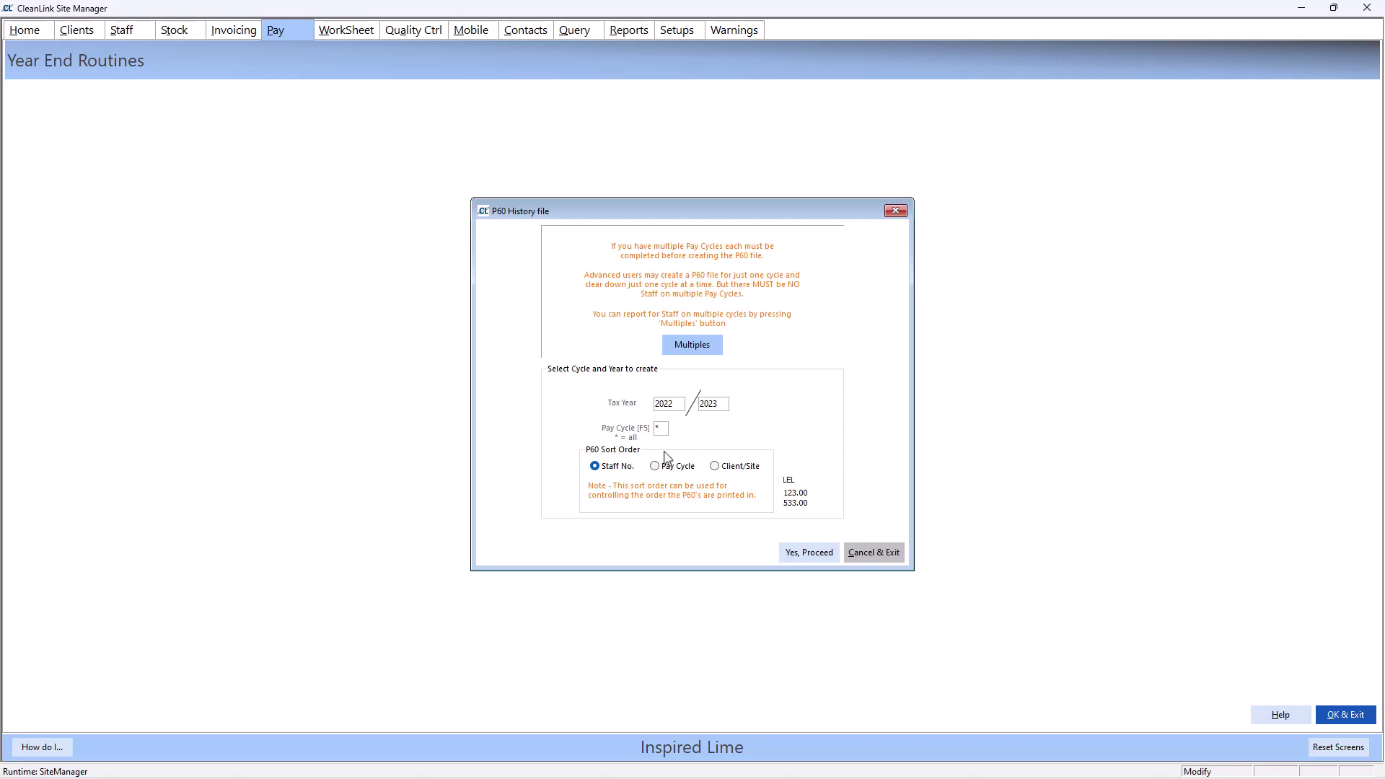
{"action": "left_click", "coordinate": [809, 553]}
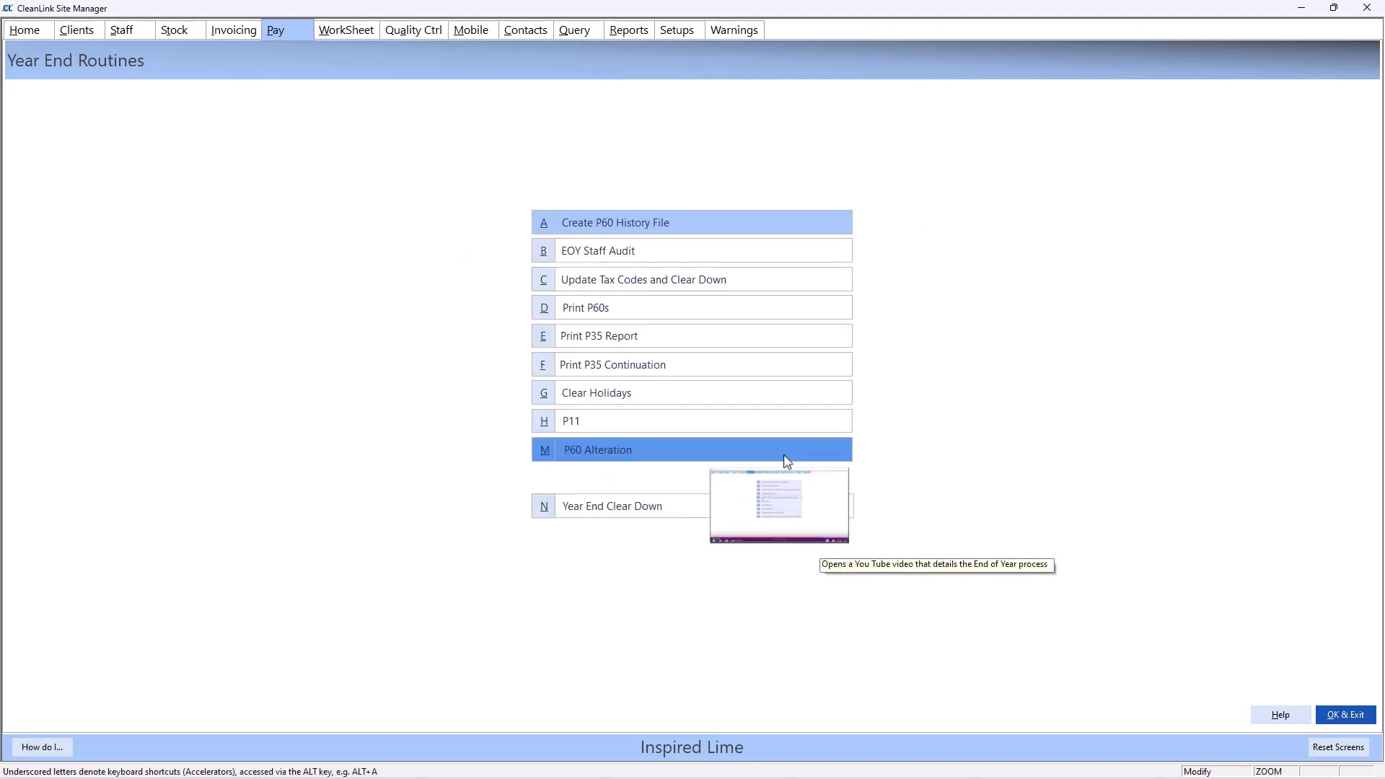
Step: Print Substitute P60s for all staff and all payroll cycles for 2022/2023, including zero Tax/NI, with print preview, using Microsoft Print to PDF
{"action": "left_click", "coordinate": [707, 304]}
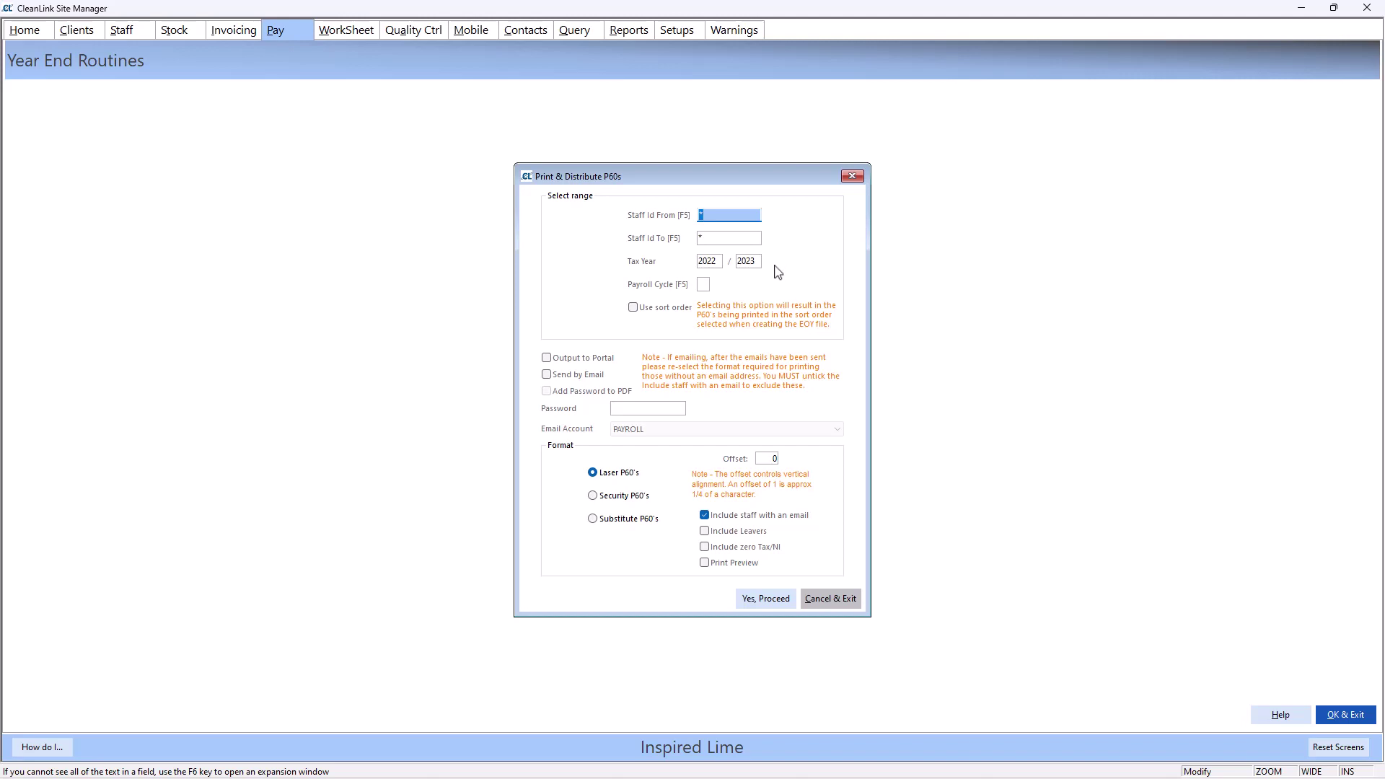
{"action": "left_click", "coordinate": [700, 289]}
{"action": "left_click", "coordinate": [593, 520]}
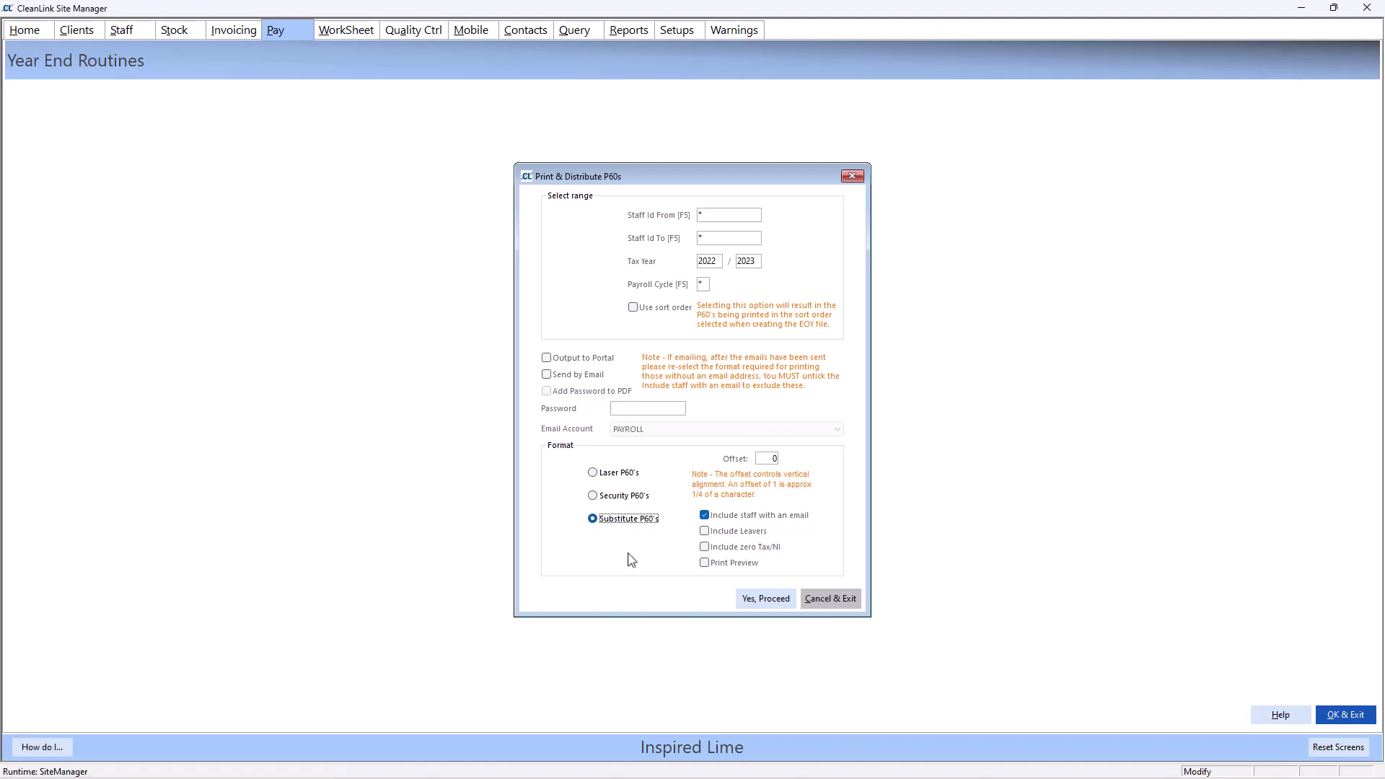
{"action": "left_click", "coordinate": [704, 548]}
{"action": "left_click", "coordinate": [705, 564]}
{"action": "left_click", "coordinate": [774, 606]}
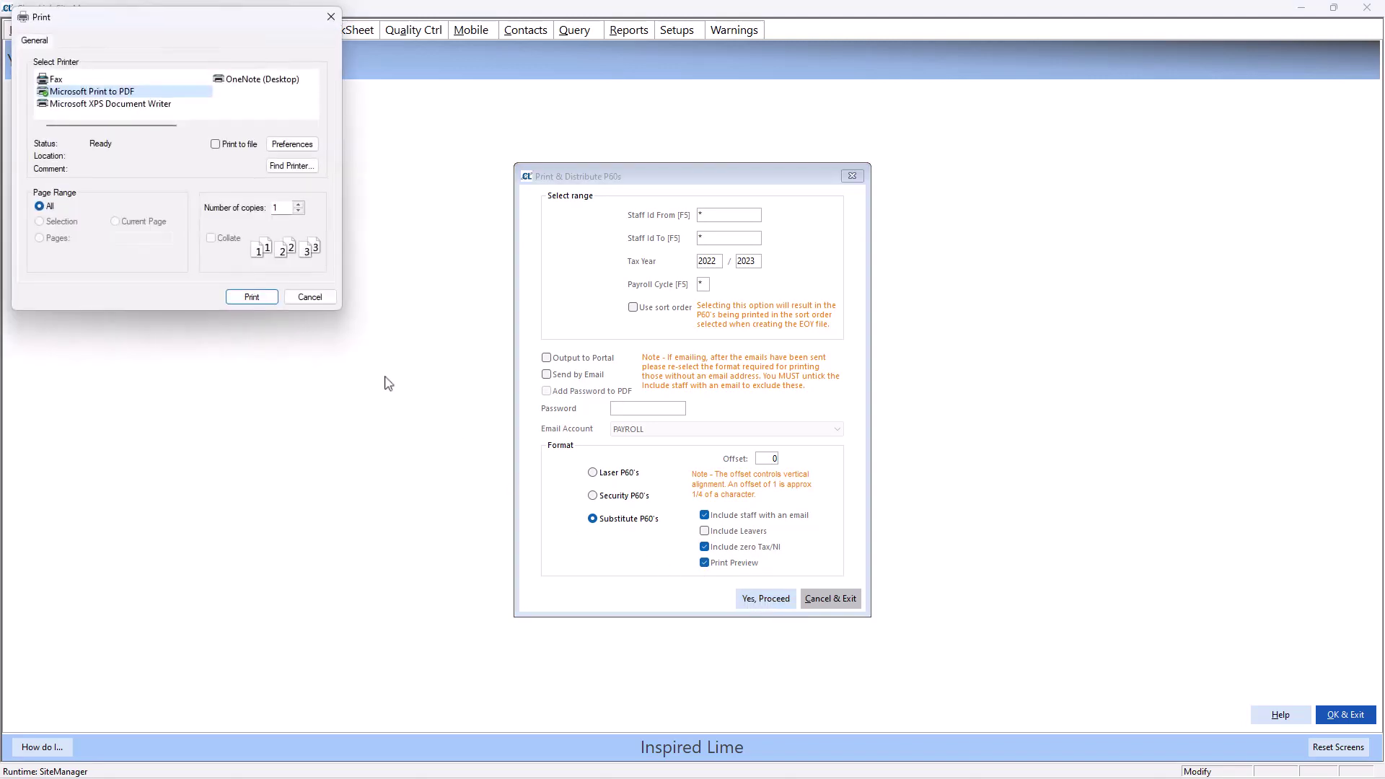
{"action": "left_click", "coordinate": [271, 299]}
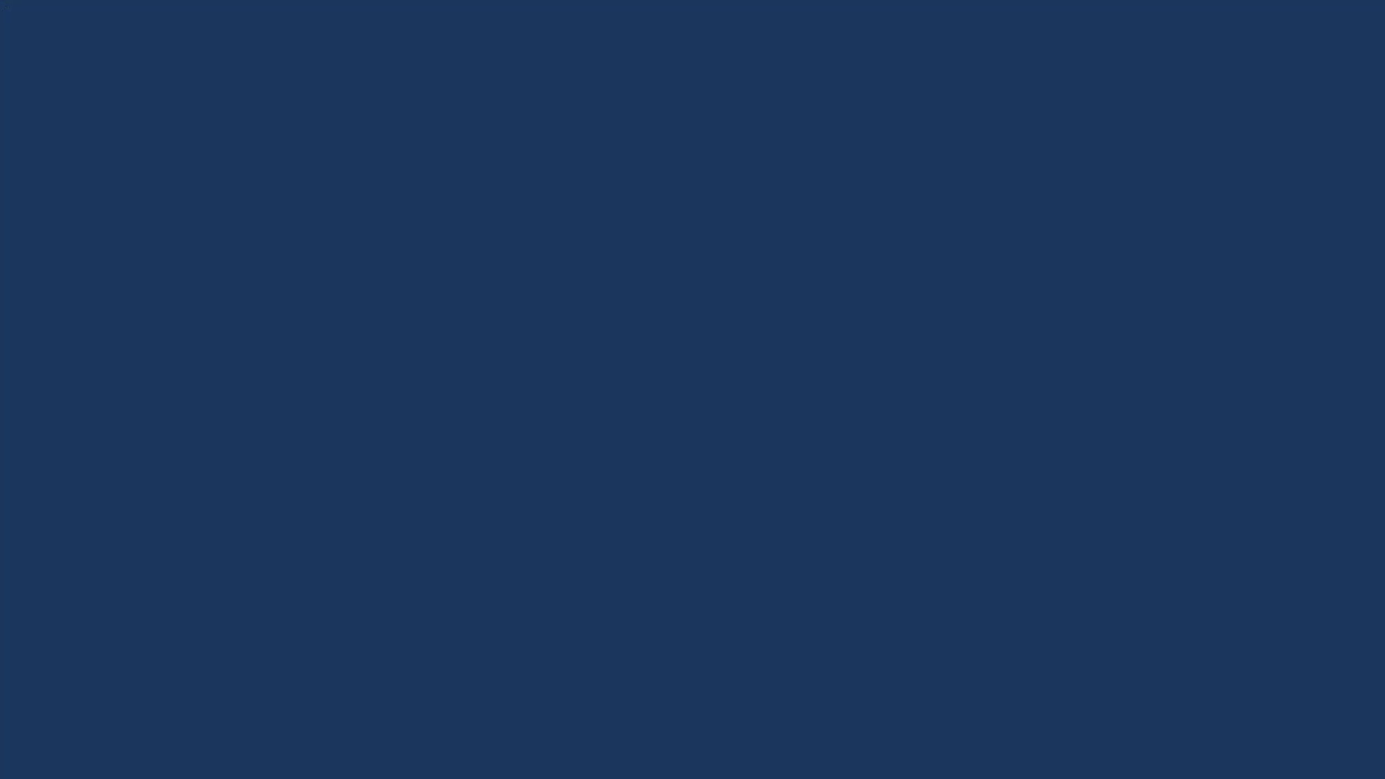